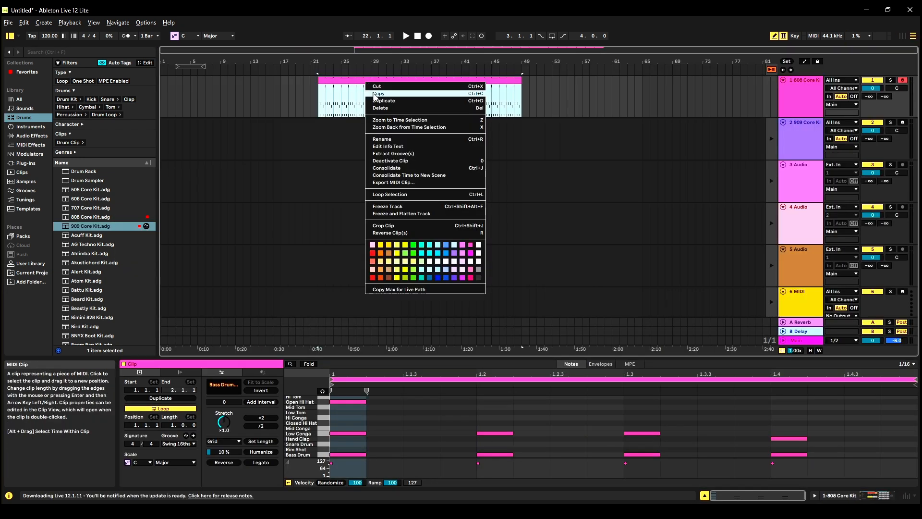
# - Duplicate the 808 Core Kit drum clip, place a copy on the 909 Core Kit track, and colour the last copy yellow
pyautogui.click(377, 103)
pyautogui.moveTo(621, 80); pyautogui.dragTo(519, 131)
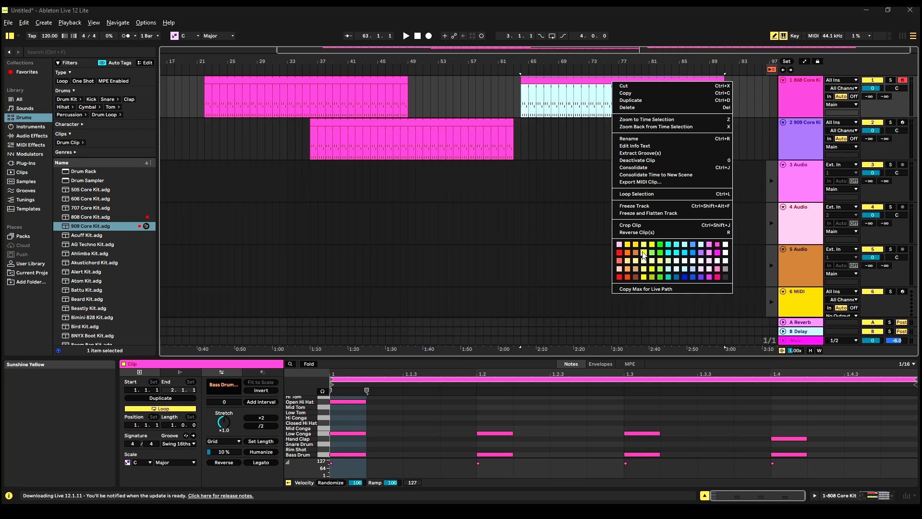
pyautogui.click(644, 248)
# - Insert a time signature change at the start of the first clip, at bar 22
pyautogui.rightClick(202, 68)
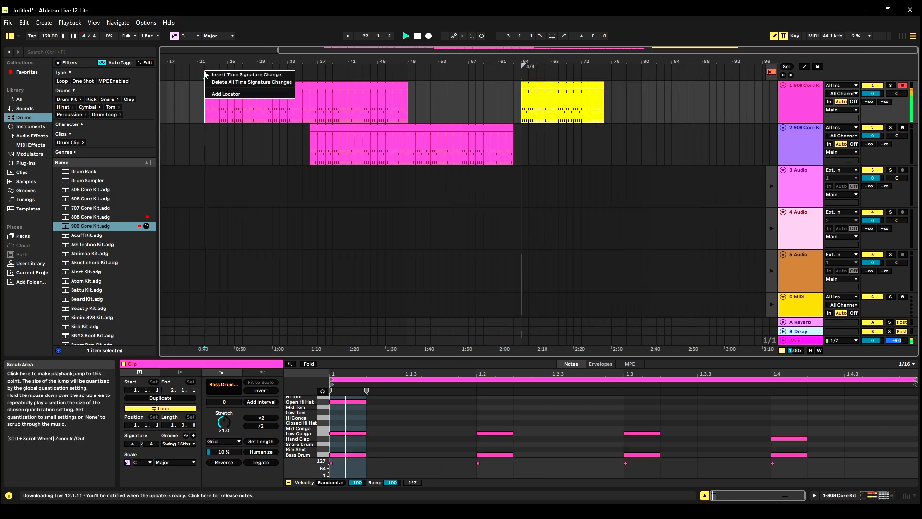
pyautogui.click(209, 72)
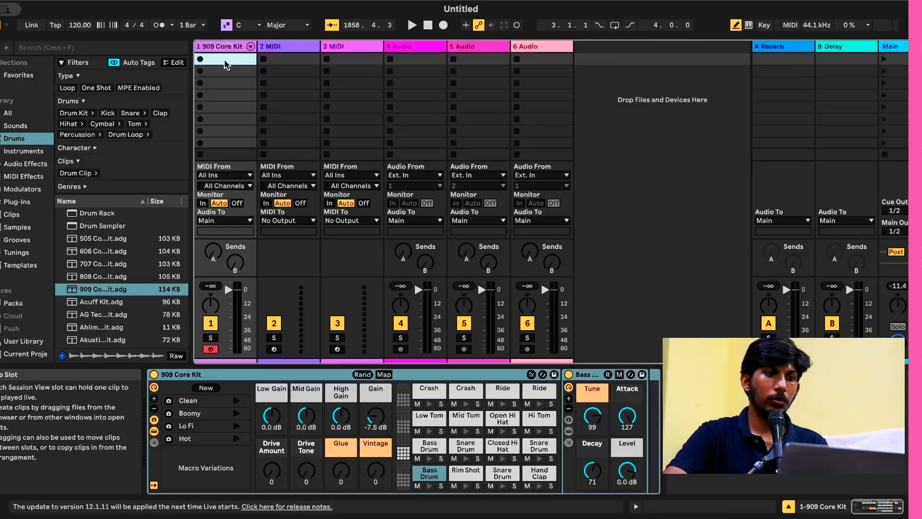
# - Draw a Closed Hi Hat note on beat 1.2 of the 2/4 clip, in line with the second Bass Drum note
pyautogui.click(872, 48)
pyautogui.click(898, 63)
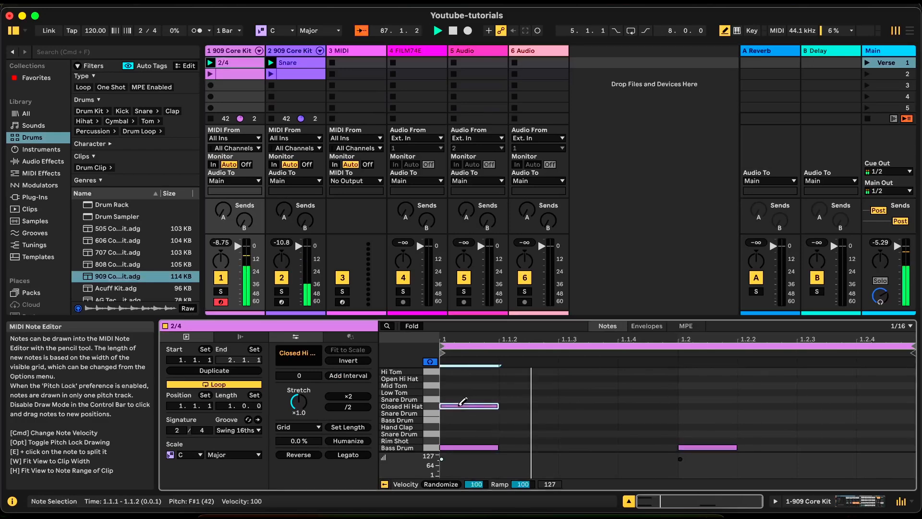
pyautogui.click(705, 406)
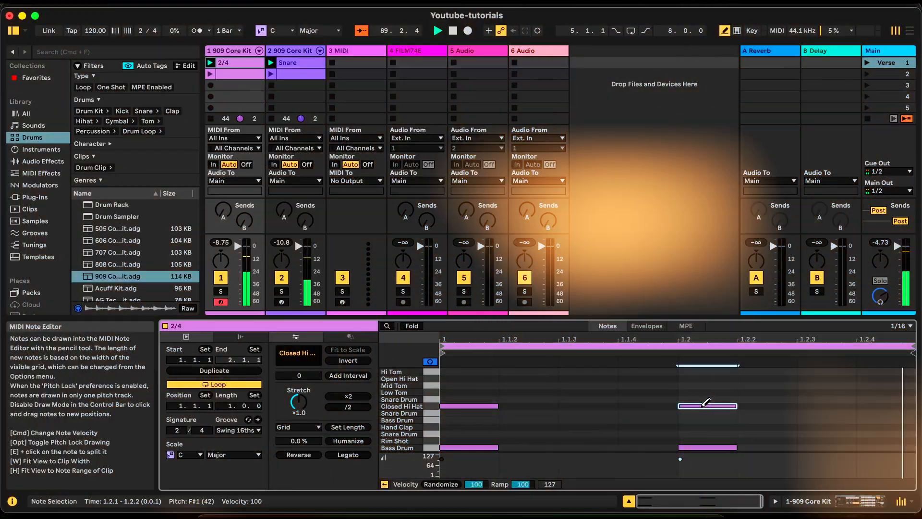
pyautogui.press('Left')
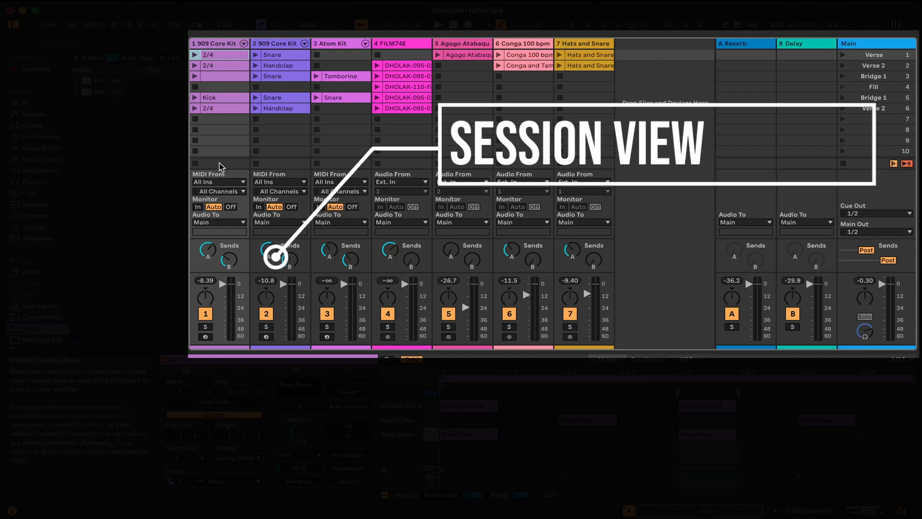
# - Hide the browser and select the first 909 Core Kit track
pyautogui.click(14, 24)
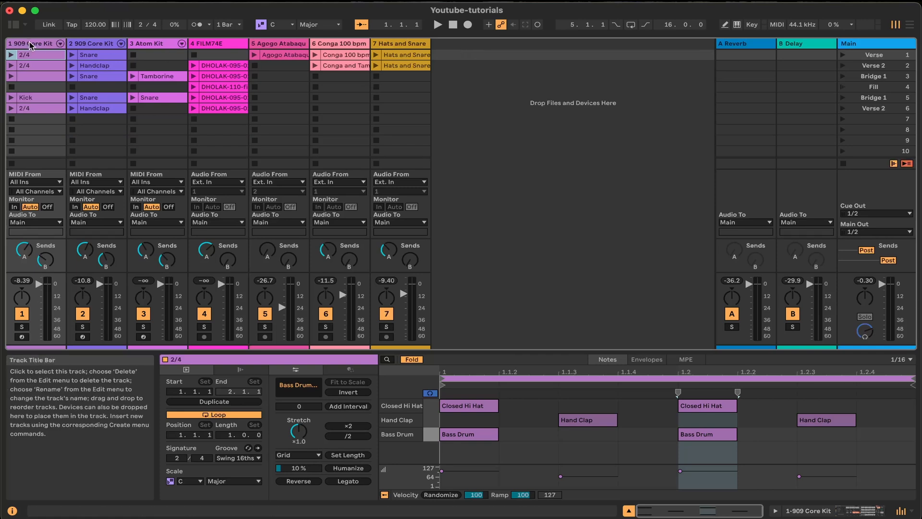
pyautogui.click(32, 47)
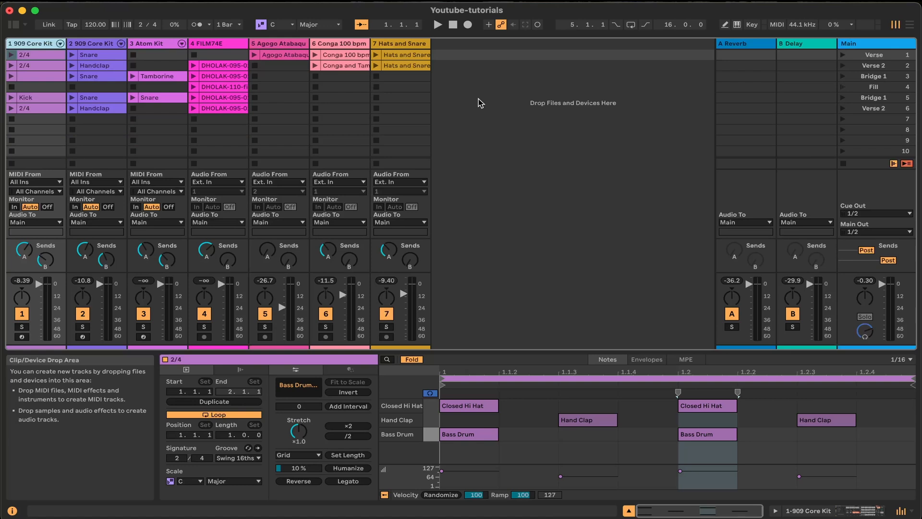
# - Insert an audio track after the Hats and Snare track and try to add a MIDI track after it
pyautogui.rightClick(479, 103)
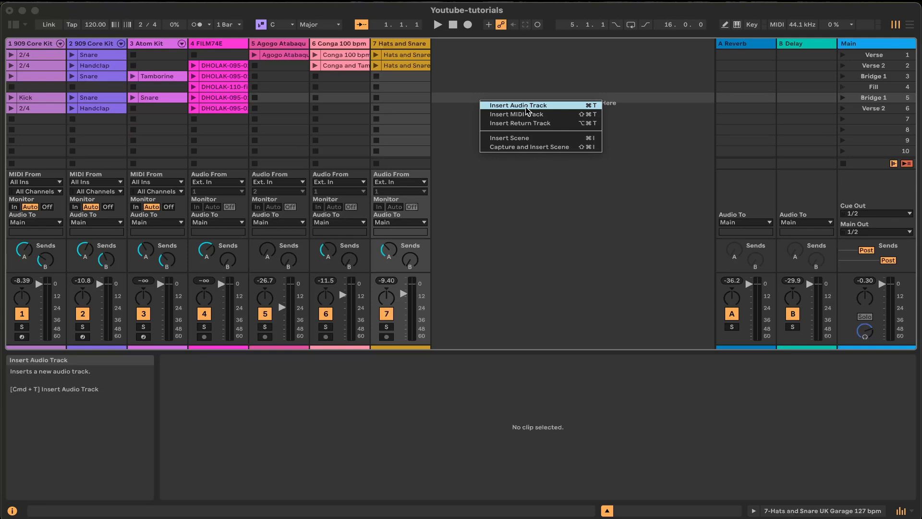
pyautogui.click(528, 111)
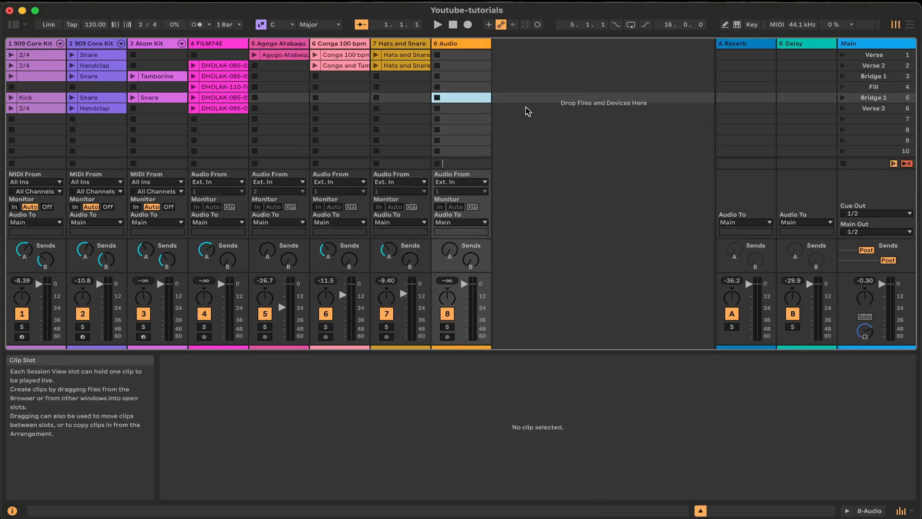
pyautogui.rightClick(527, 110)
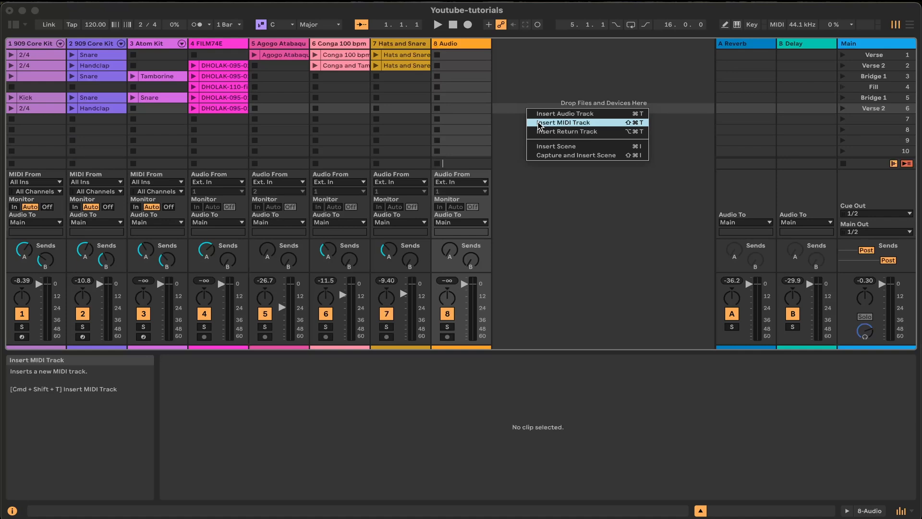
pyautogui.click(539, 124)
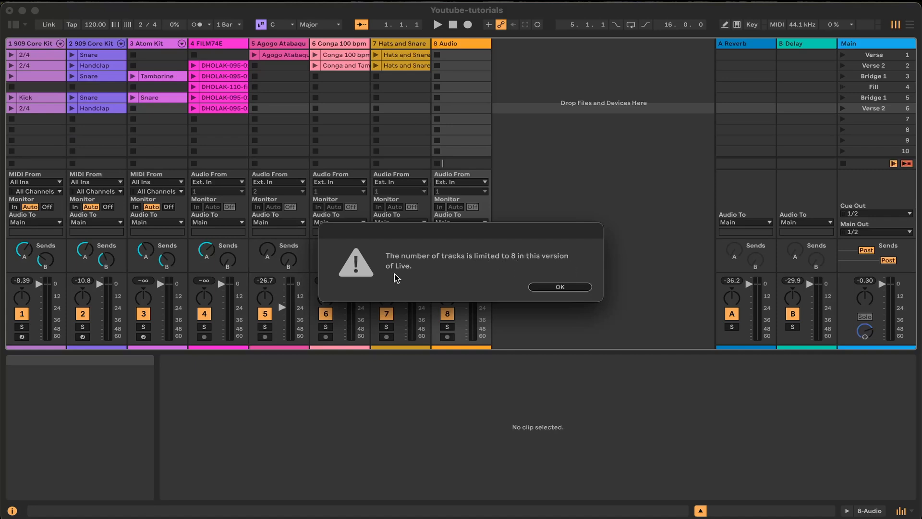
pyautogui.click(556, 288)
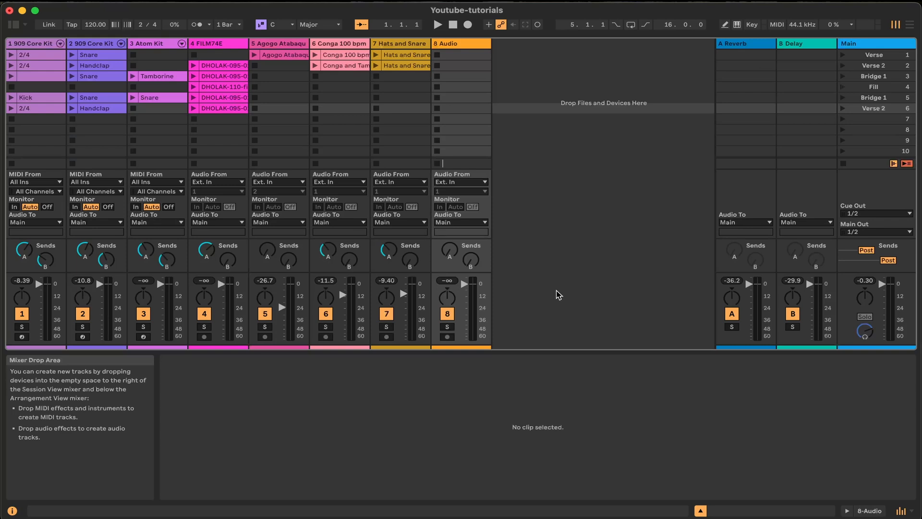
# - Delete the empty audio track 8 and insert a MIDI track in its place
pyautogui.rightClick(528, 151)
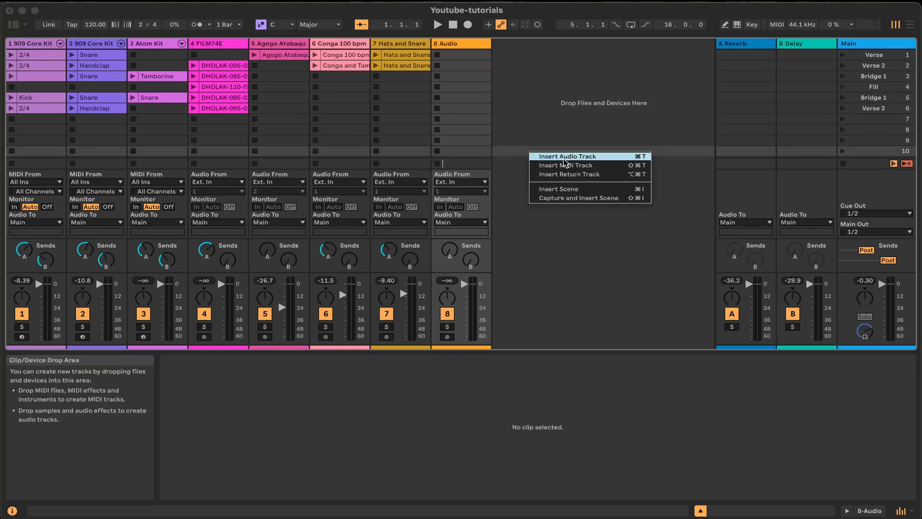
pyautogui.rightClick(460, 44)
pyautogui.click(481, 76)
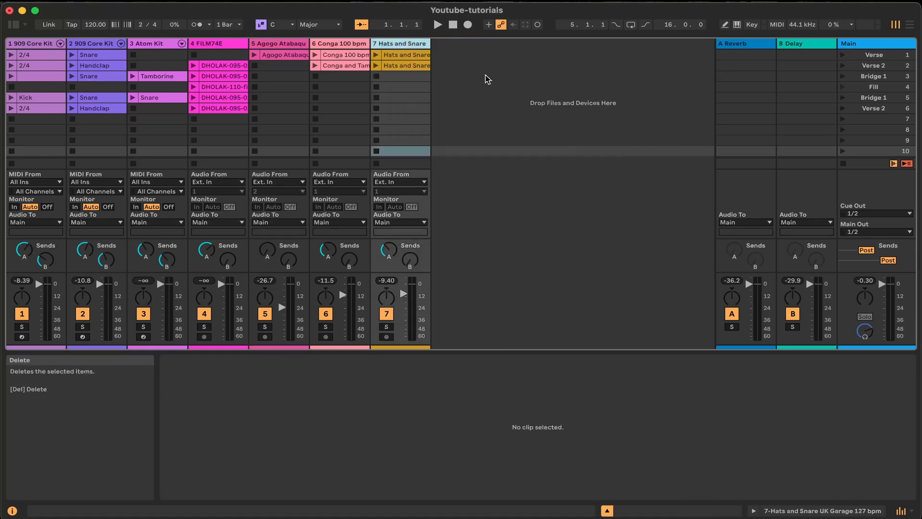
pyautogui.rightClick(529, 104)
pyautogui.click(557, 119)
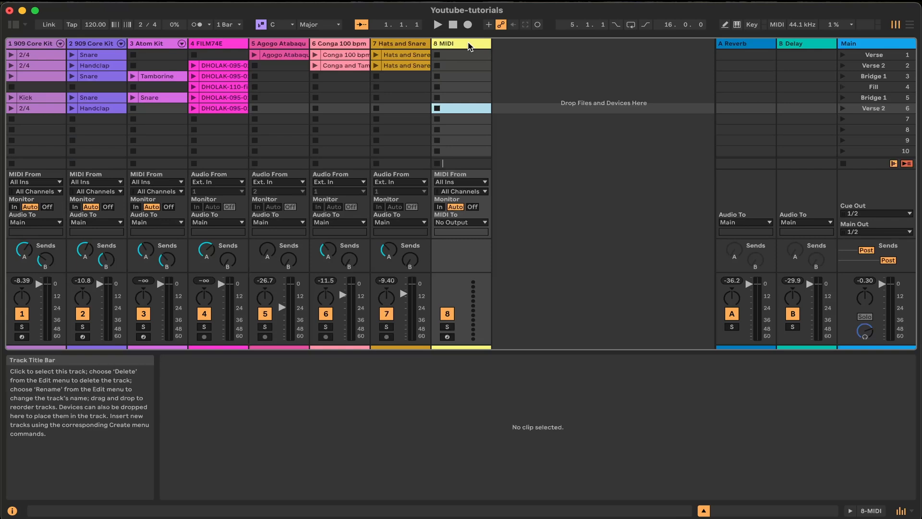
# - Delete the empty MIDI track 8
pyautogui.rightClick(543, 76)
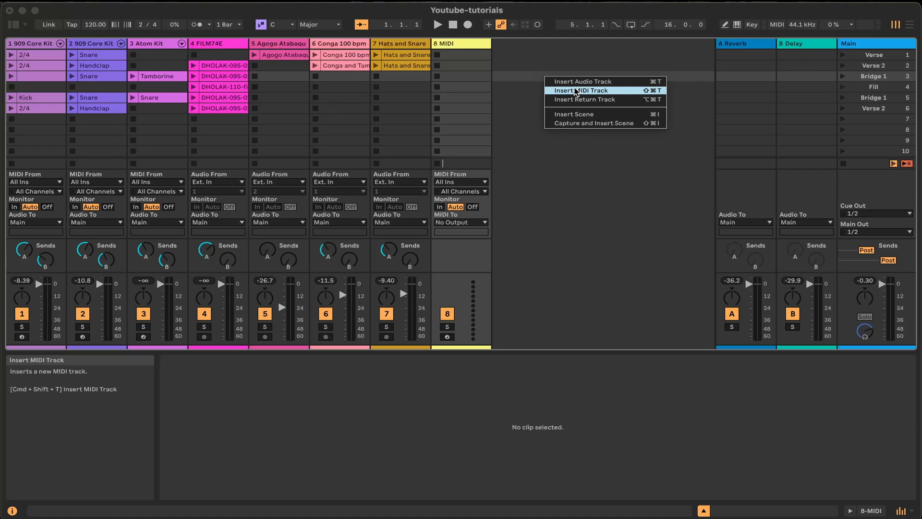
pyautogui.click(569, 210)
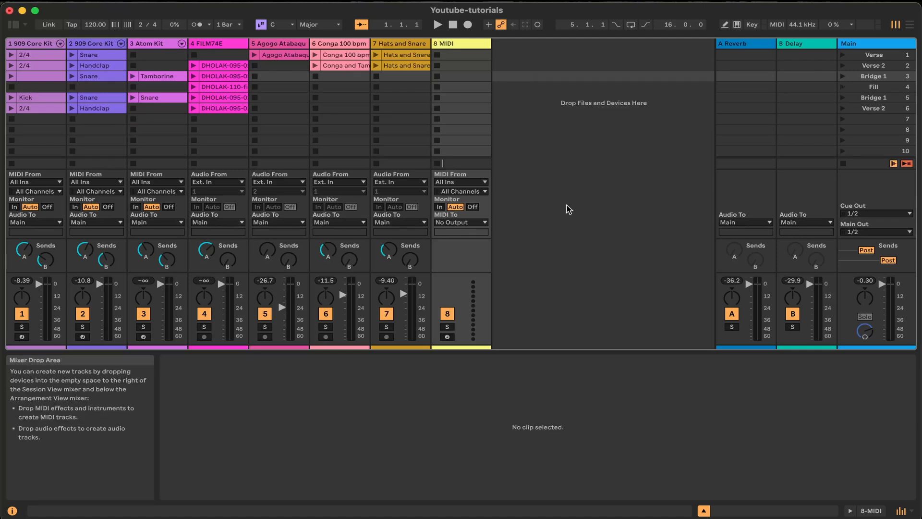
pyautogui.press('Delete')
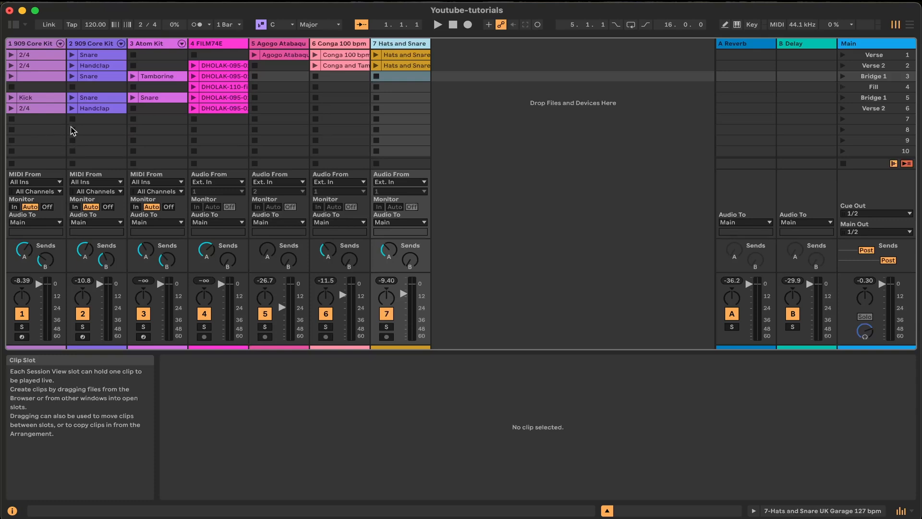
pyautogui.click(286, 87)
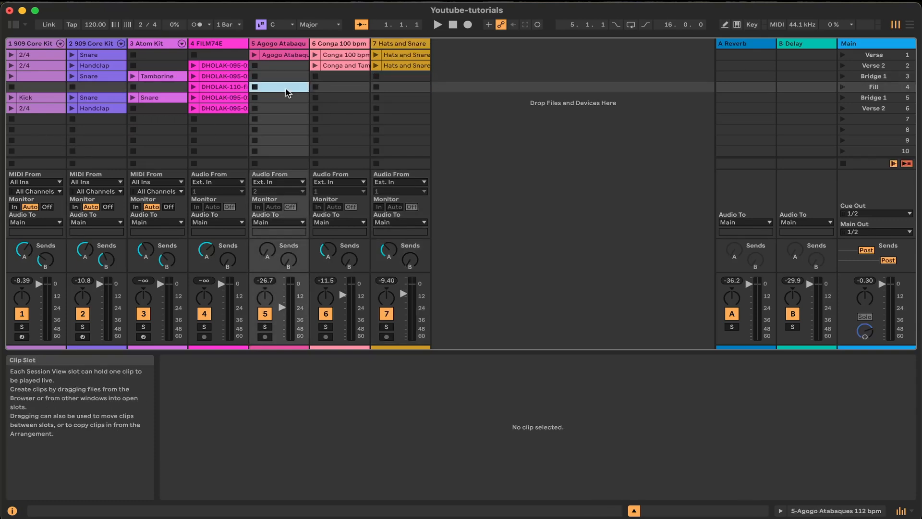
pyautogui.press('Down')
pyautogui.press('Up')
# - Create an empty MIDI clip in scene 8 of the first 909 Core Kit track and delete it, doing this twice
pyautogui.doubleClick(39, 129)
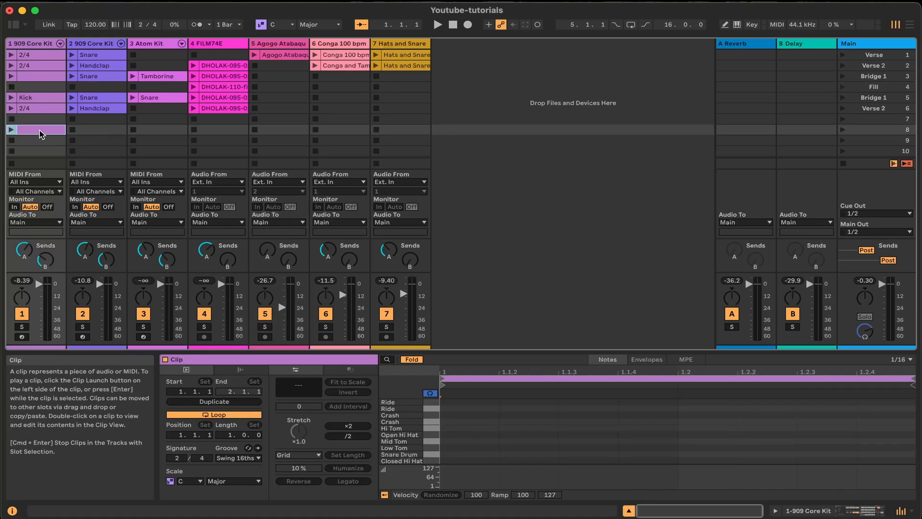
pyautogui.rightClick(40, 131)
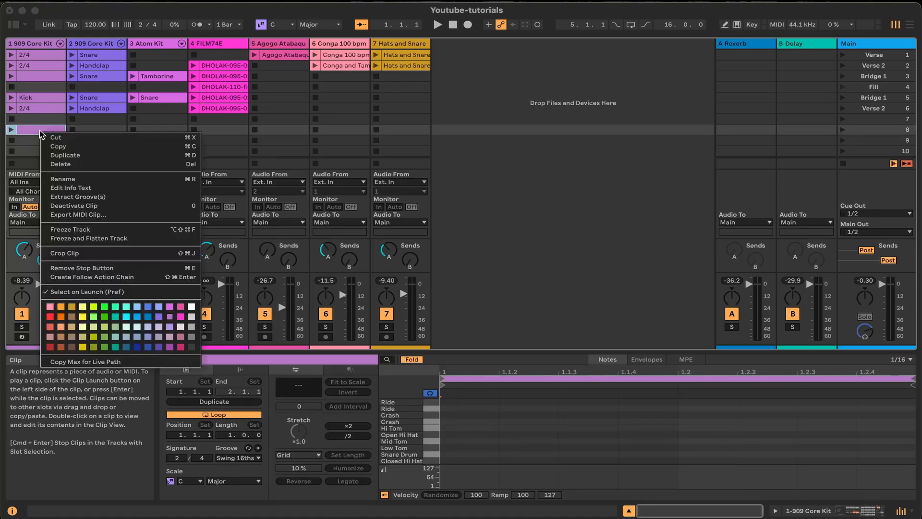
pyautogui.click(54, 165)
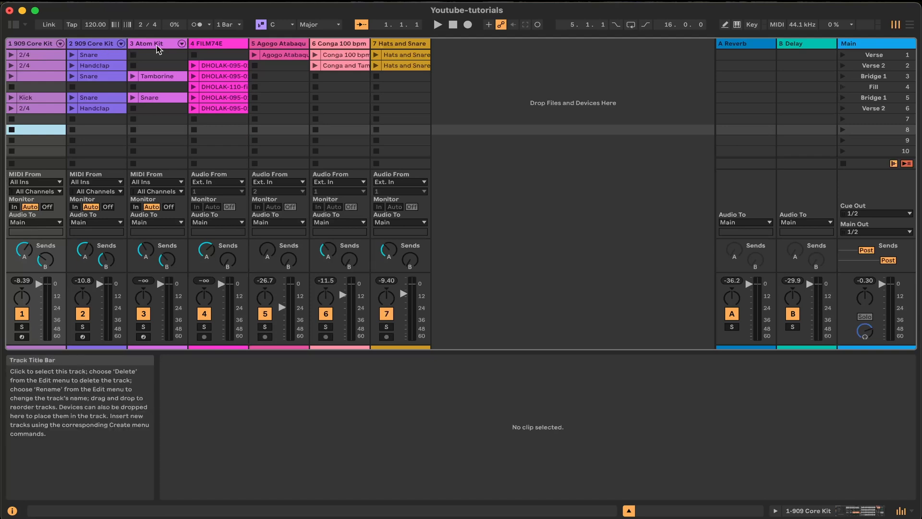
pyautogui.click(289, 101)
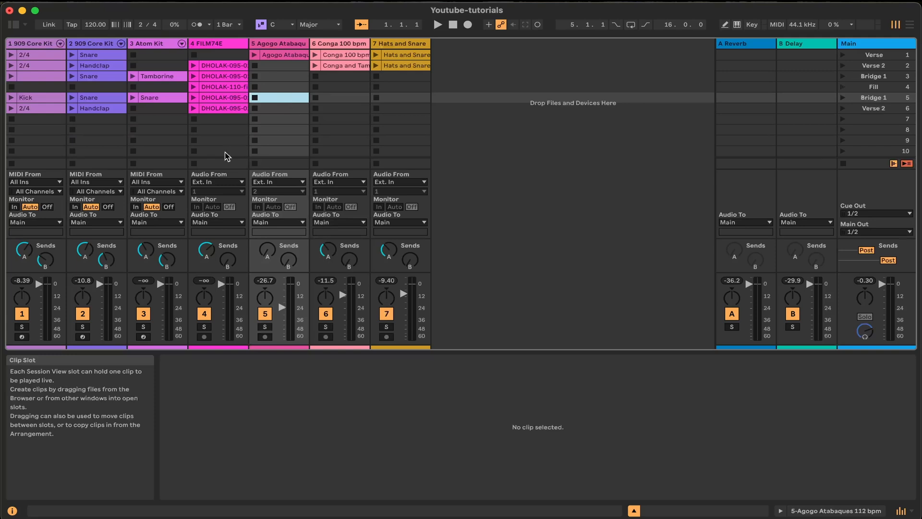
pyautogui.rightClick(47, 120)
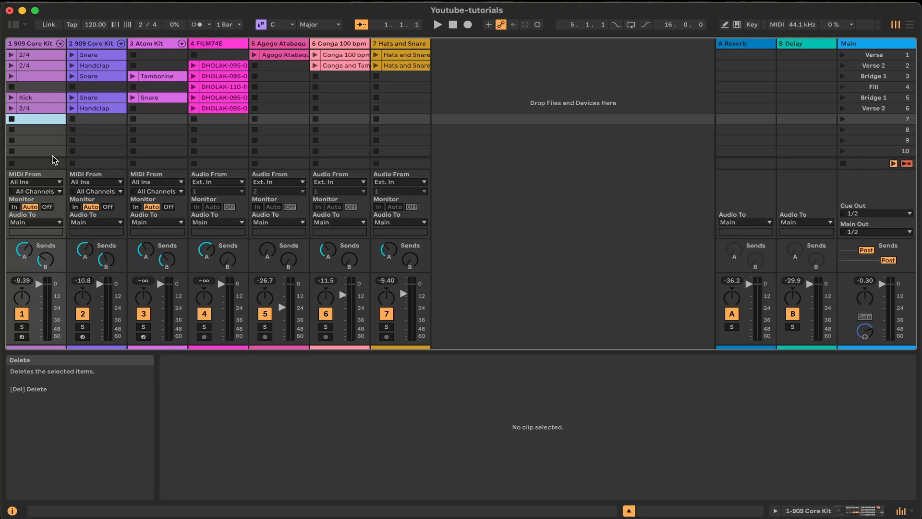
pyautogui.doubleClick(38, 130)
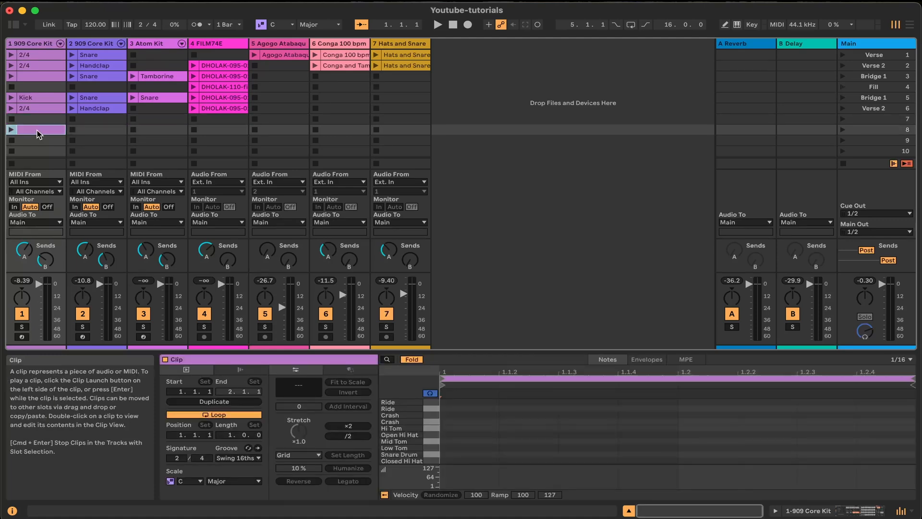
pyautogui.rightClick(39, 131)
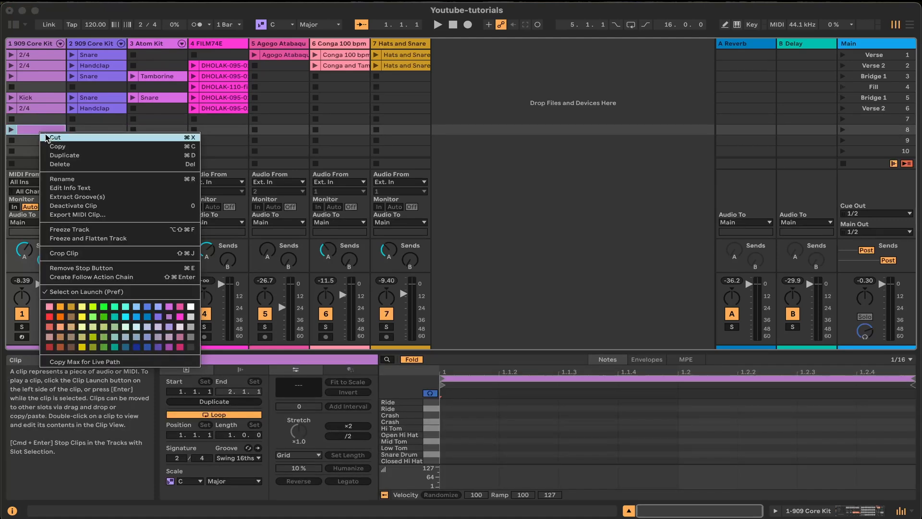
pyautogui.click(58, 163)
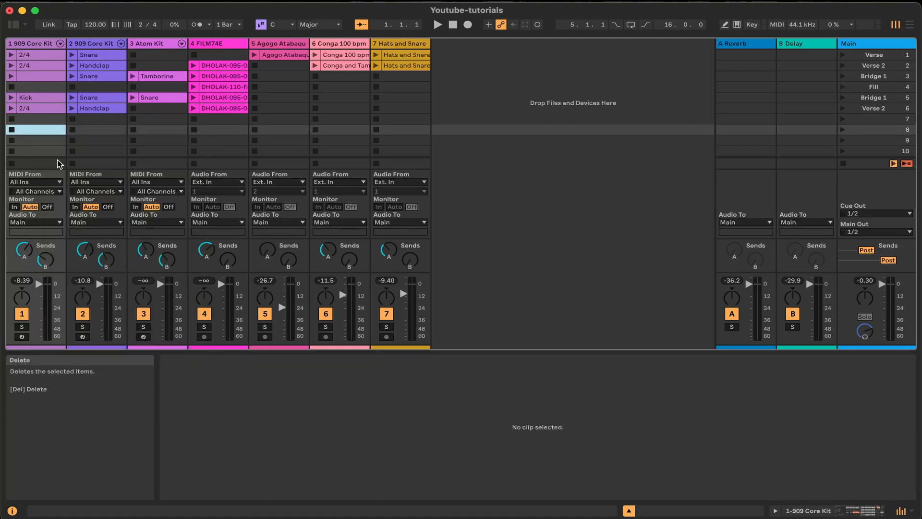
# - Insert an empty MIDI clip into the scene 8 slot of the first 909 Core Kit track
pyautogui.rightClick(41, 132)
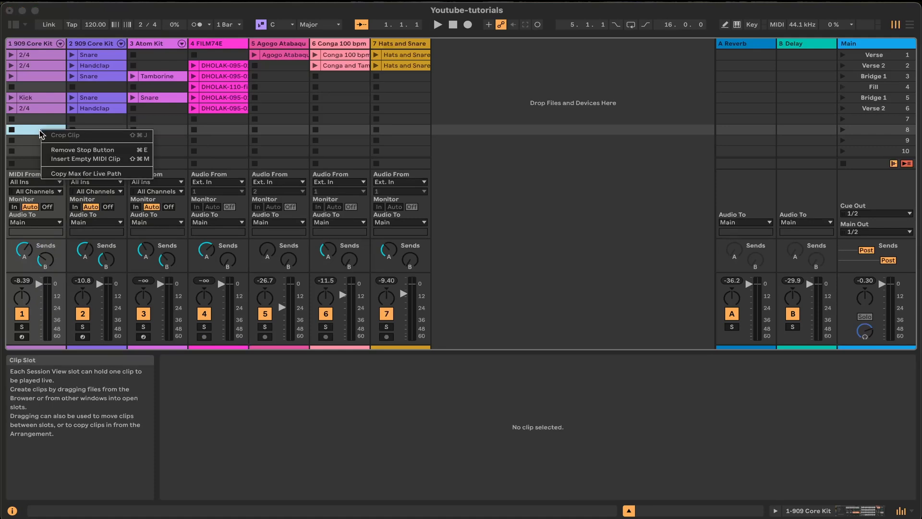
pyautogui.click(64, 160)
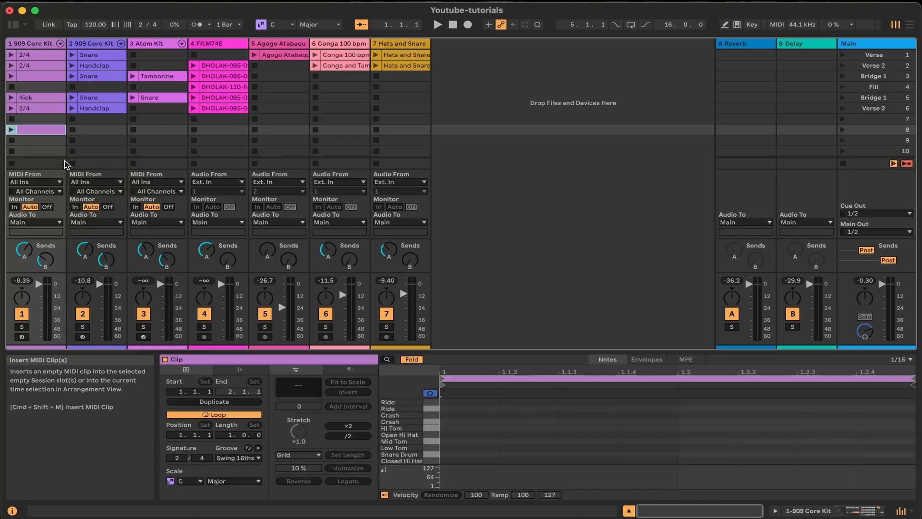
pyautogui.rightClick(39, 129)
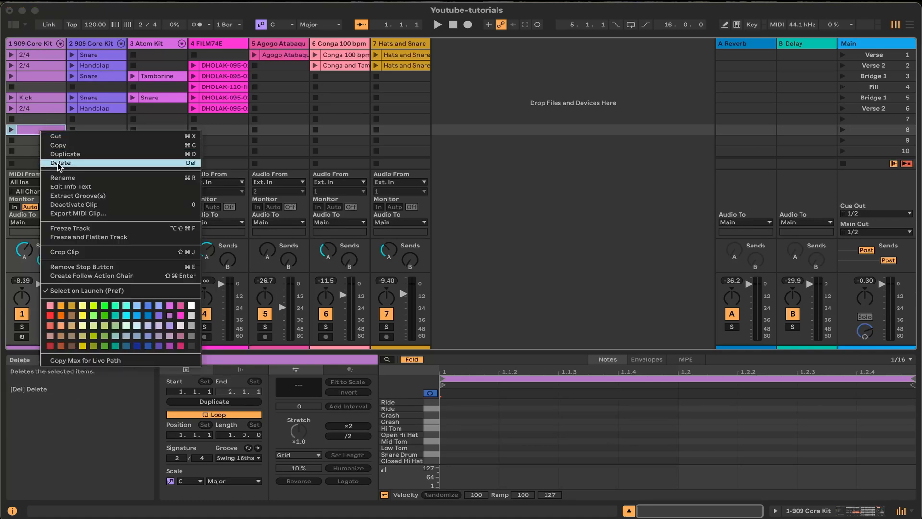
pyautogui.click(30, 136)
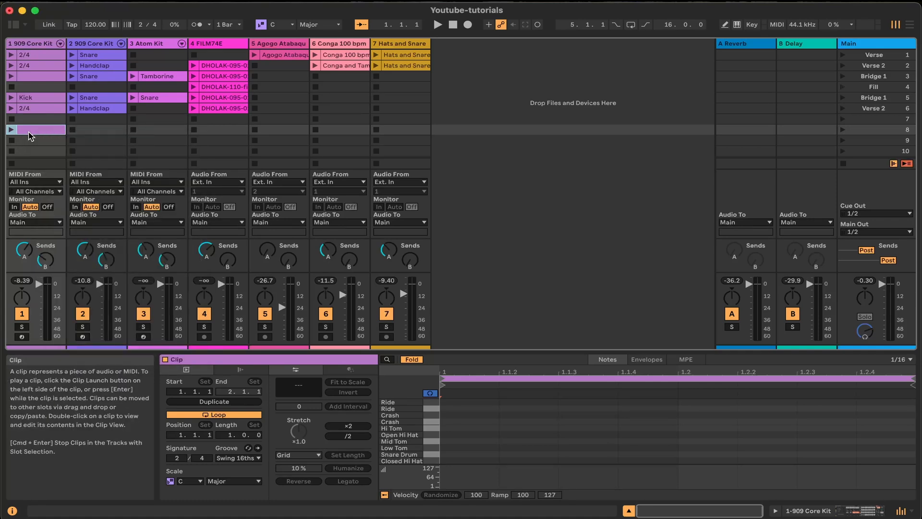
# - Rename the new scene 8 MIDI clip as "empty"
pyautogui.rightClick(29, 136)
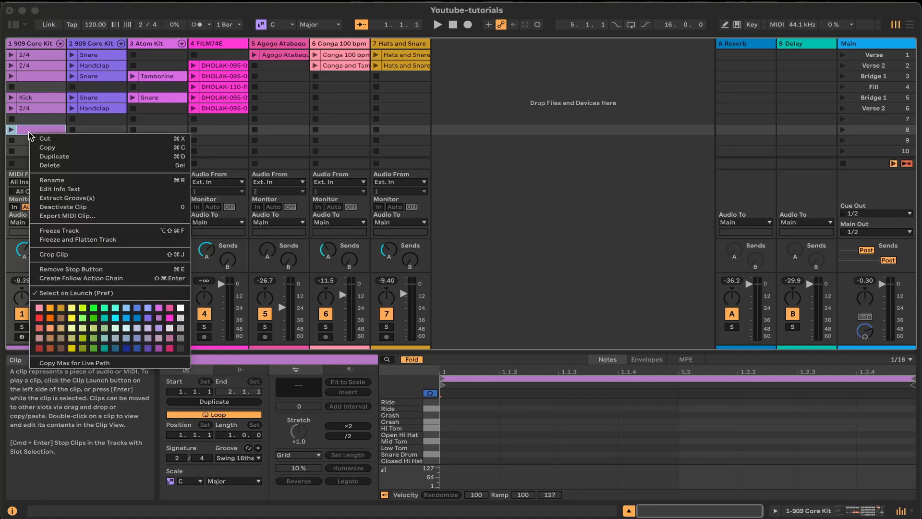
pyautogui.click(53, 181)
pyautogui.write('empty')
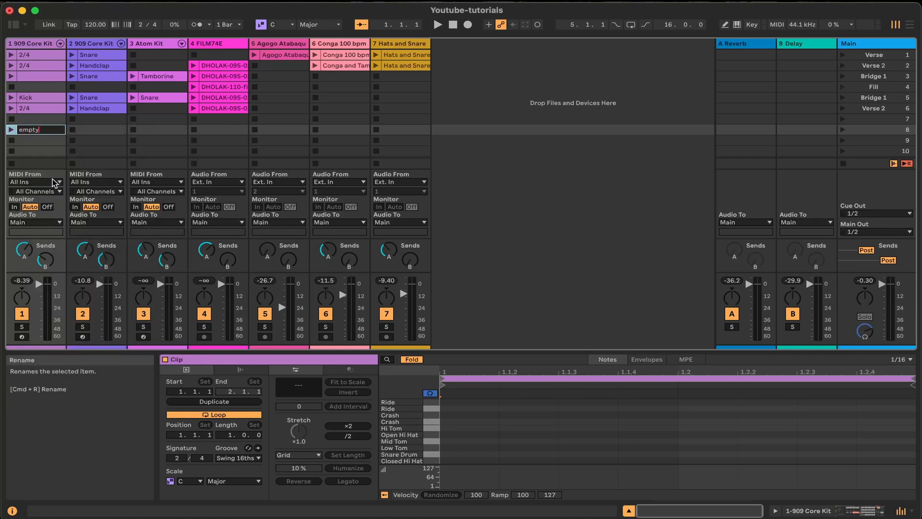
pyautogui.press('Return')
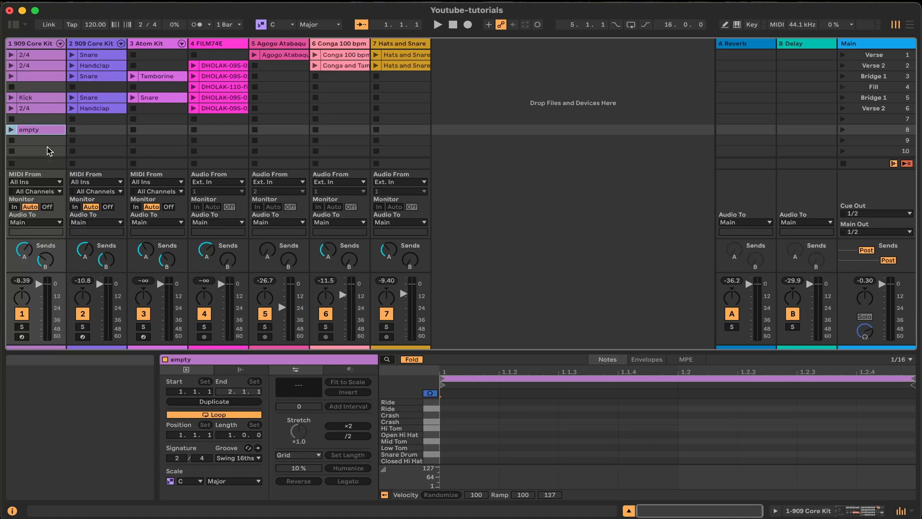
# - Recolor the "empty" clip in scene 8 red and hide the clip detail view
pyautogui.rightClick(50, 130)
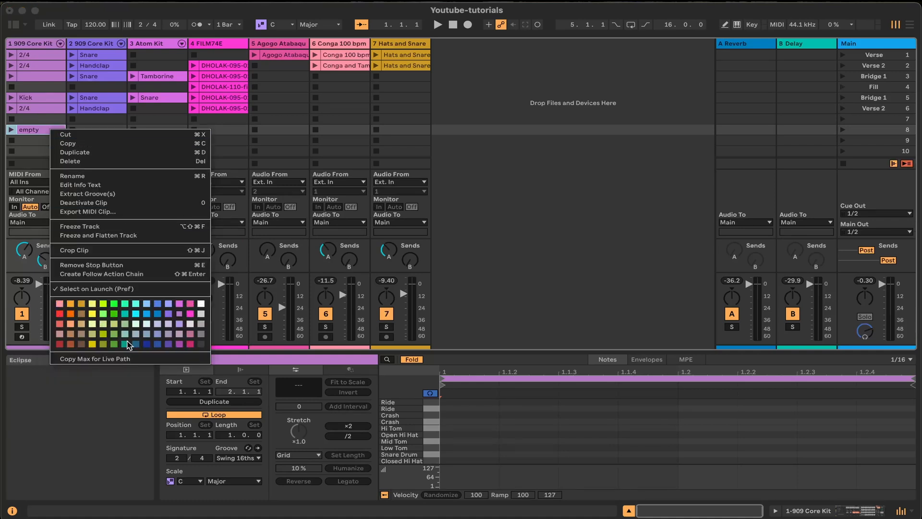
pyautogui.click(60, 314)
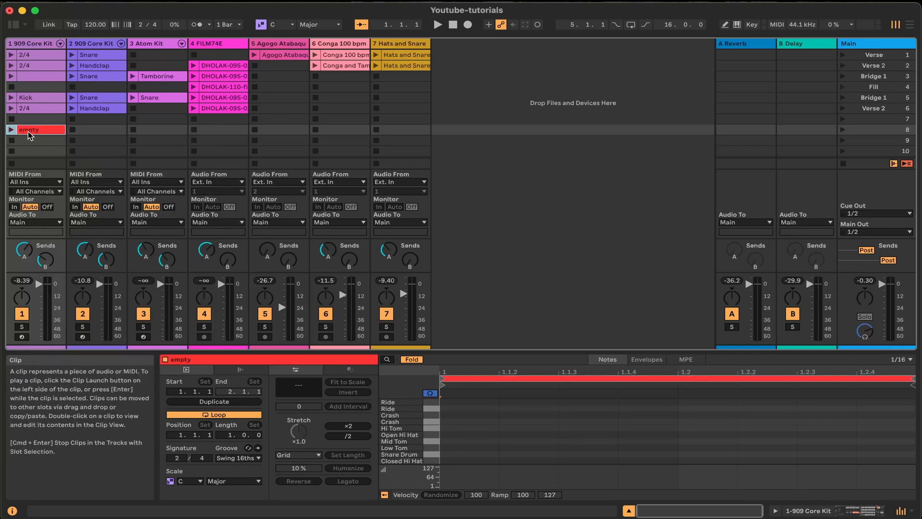
pyautogui.press('super+alt+l')
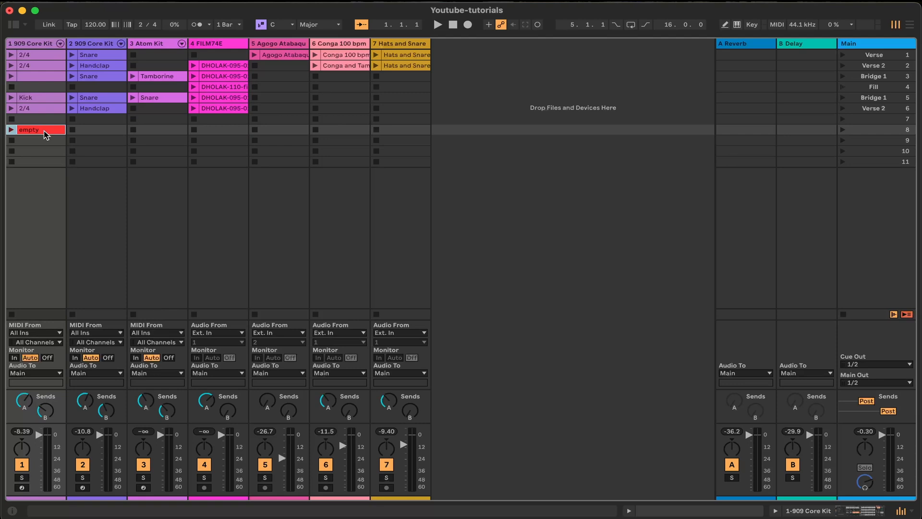
# - Launch the "empty" clip in the first 909 Core Kit track and stop that track's clip playback
pyautogui.click(10, 130)
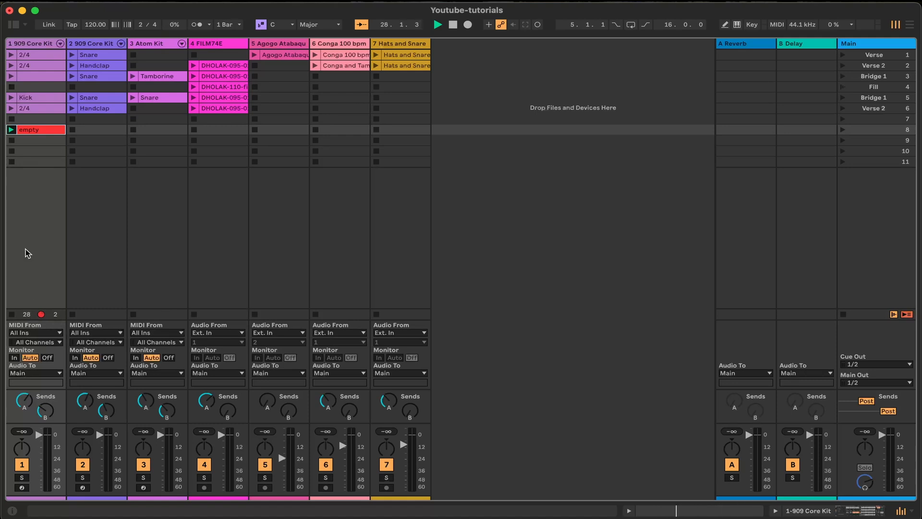
pyautogui.click(12, 315)
# - Play the scene 1, 2 and 3 clips of the first 909 Core Kit track in turn, then stop the track and the transport
pyautogui.click(11, 55)
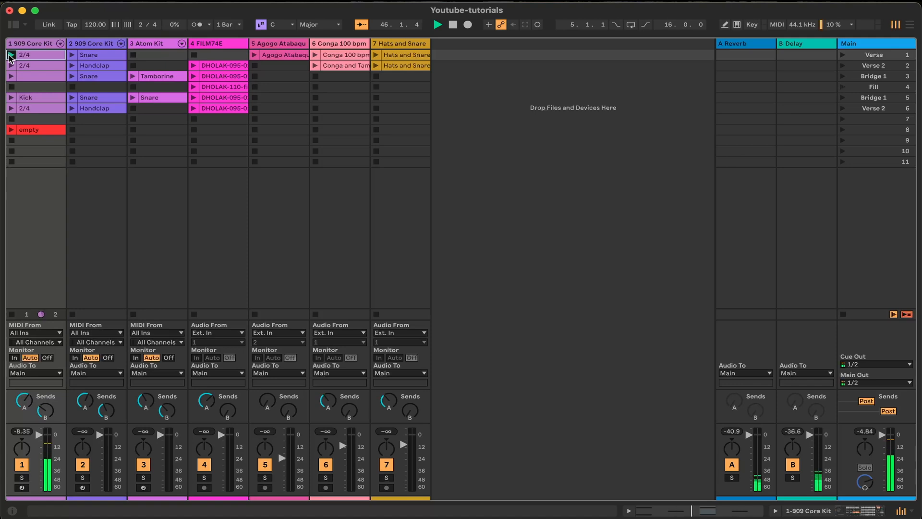
pyautogui.click(11, 65)
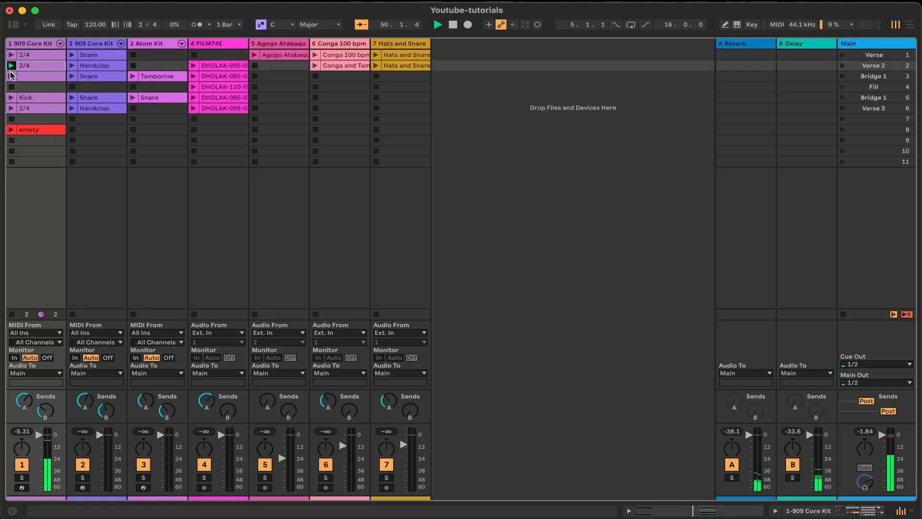
pyautogui.click(11, 76)
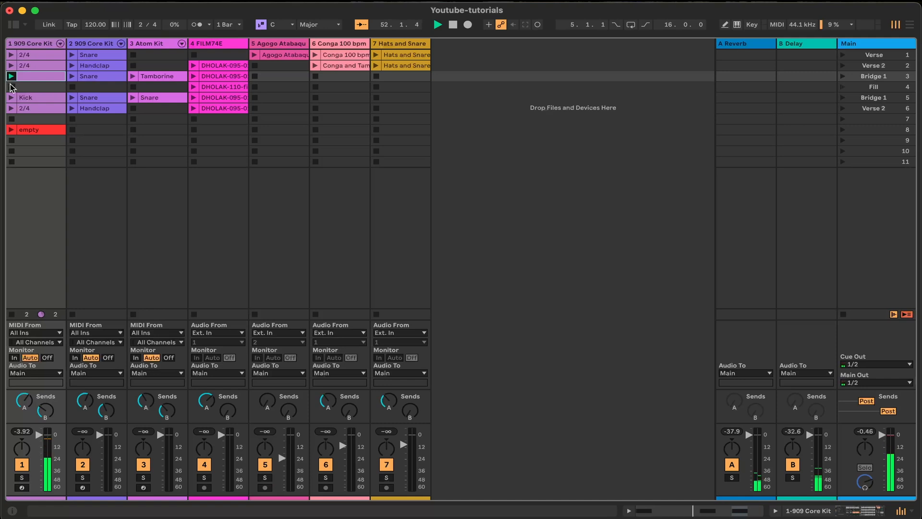
pyautogui.click(11, 87)
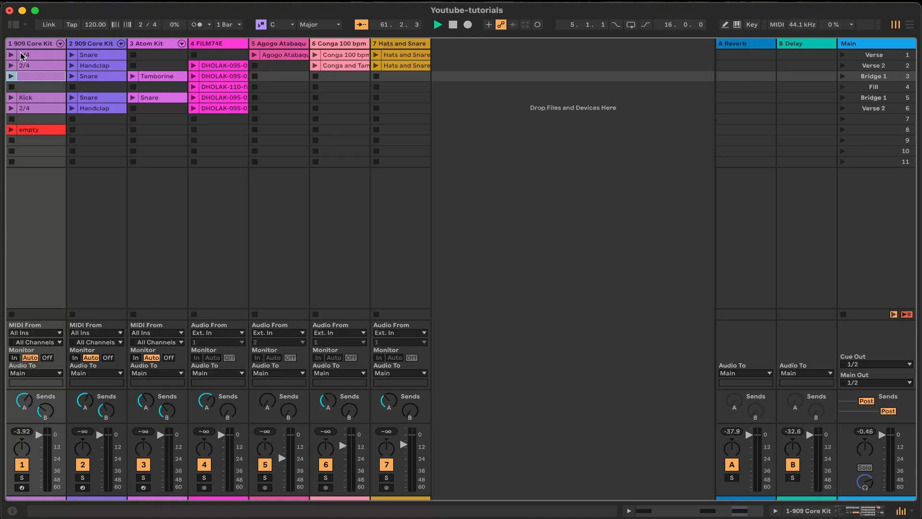
pyautogui.click(454, 26)
# - Launch the scene 1 "2/4" clip in the first 909 Core Kit track and stop it with the track's clip stop
pyautogui.click(11, 55)
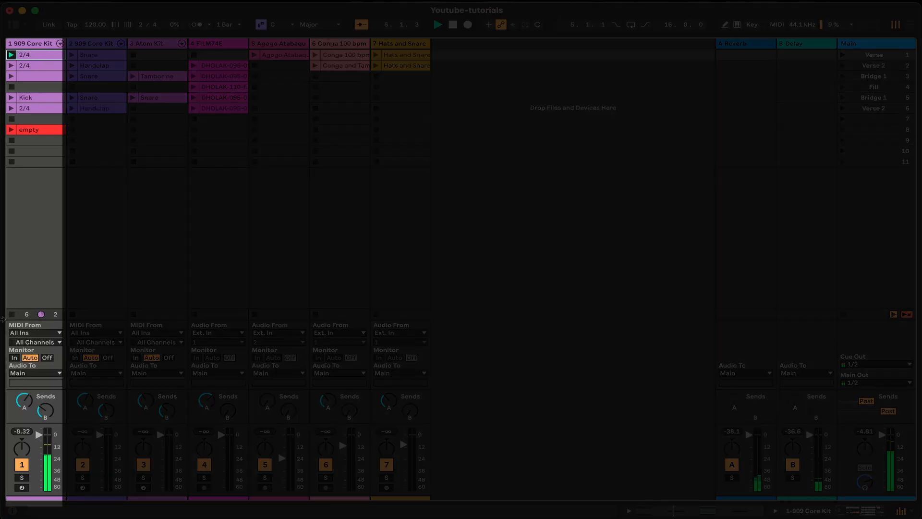
pyautogui.click(12, 315)
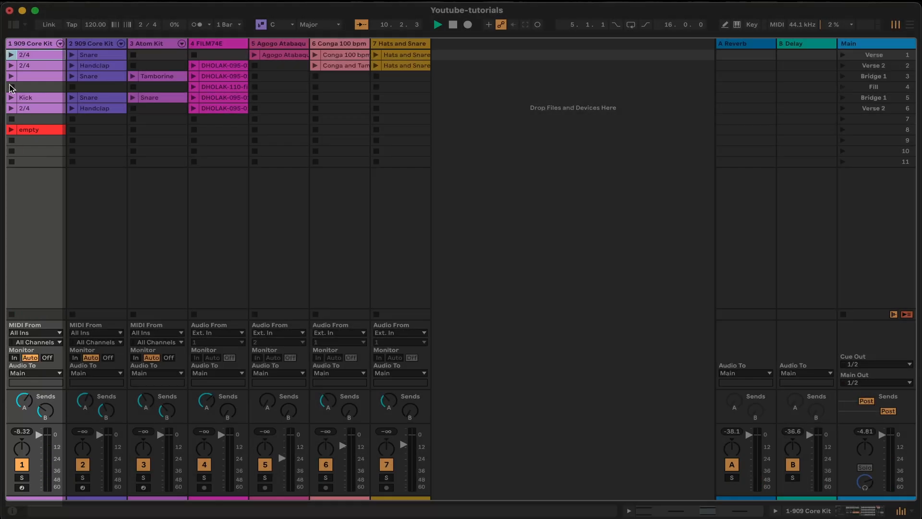
# - Select the Verse scene, then each of the first three clips in the first 909 Core Kit track
pyautogui.click(64, 59)
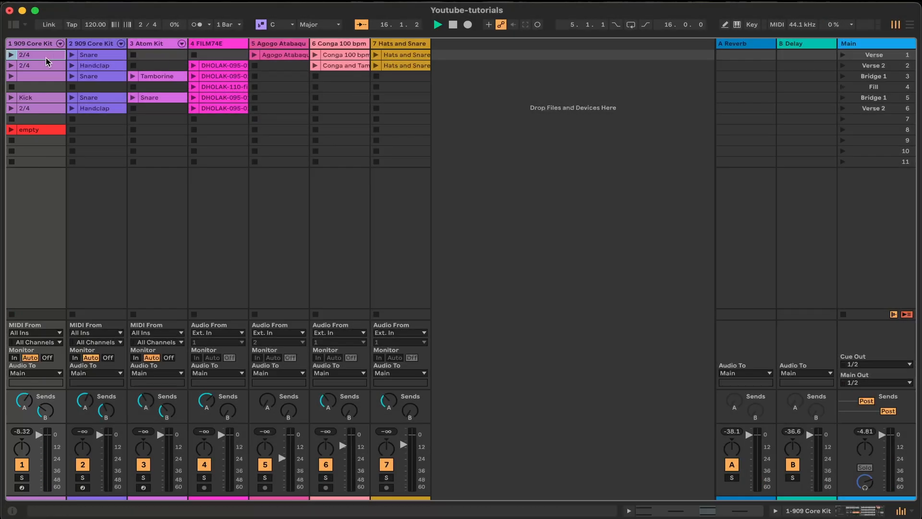
pyautogui.click(870, 55)
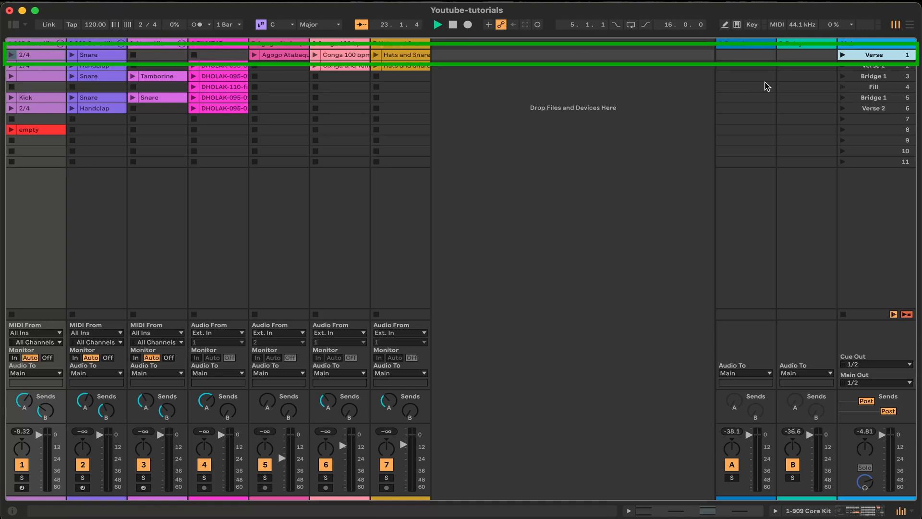
pyautogui.click(32, 58)
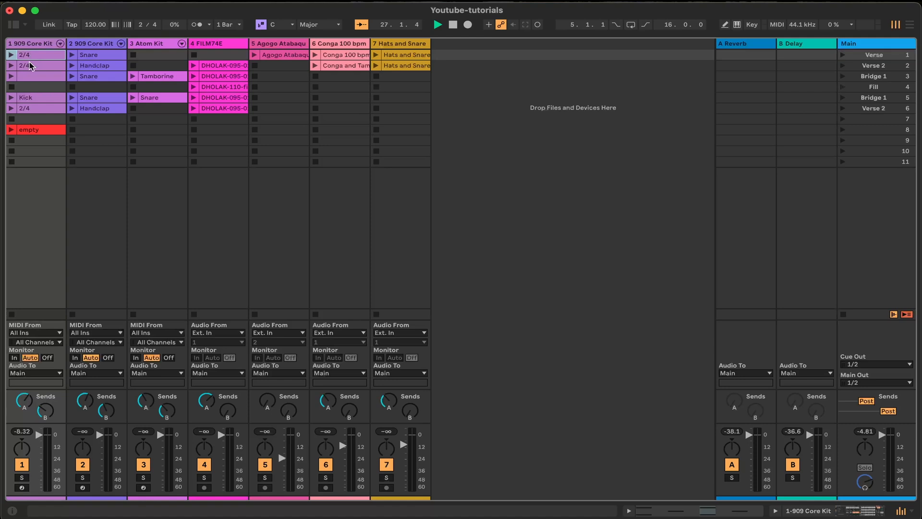
pyautogui.click(30, 66)
pyautogui.click(30, 77)
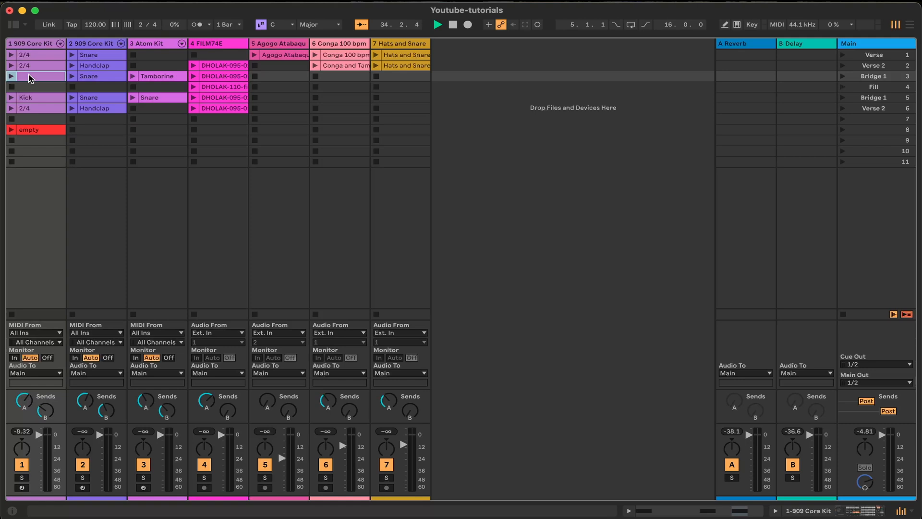
# - Launch the Verse scene, stop all clips, and stop the transport
pyautogui.click(843, 56)
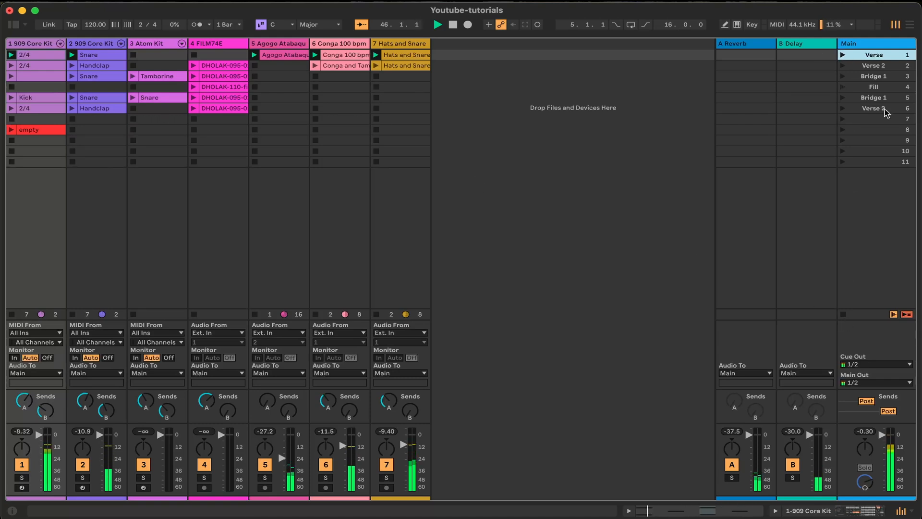
pyautogui.click(843, 315)
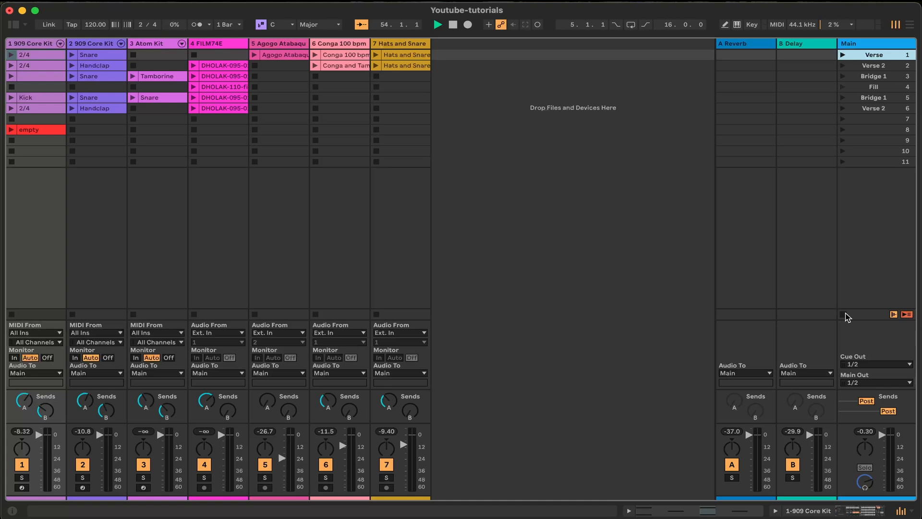
pyautogui.click(453, 25)
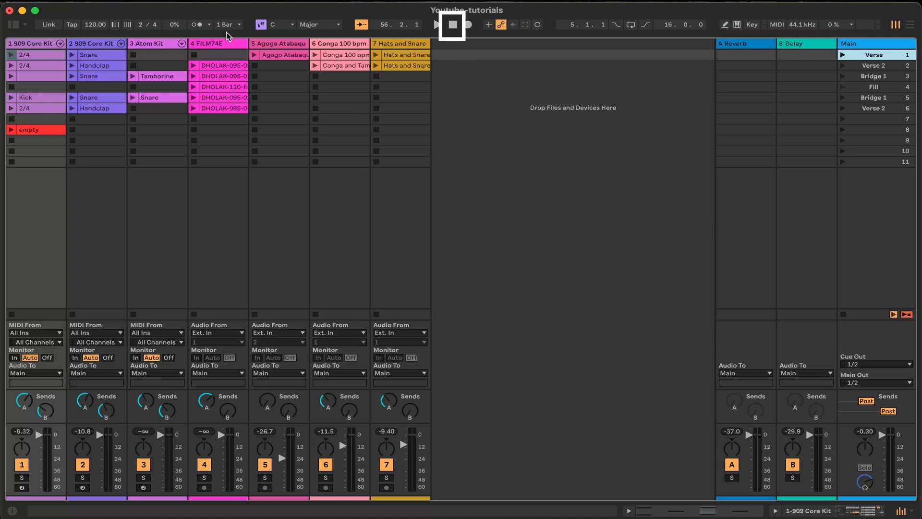
# - Launch the Verse scene again, halt it with the transport alone, and reset the playback position to the start
pyautogui.click(843, 55)
pyautogui.click(453, 25)
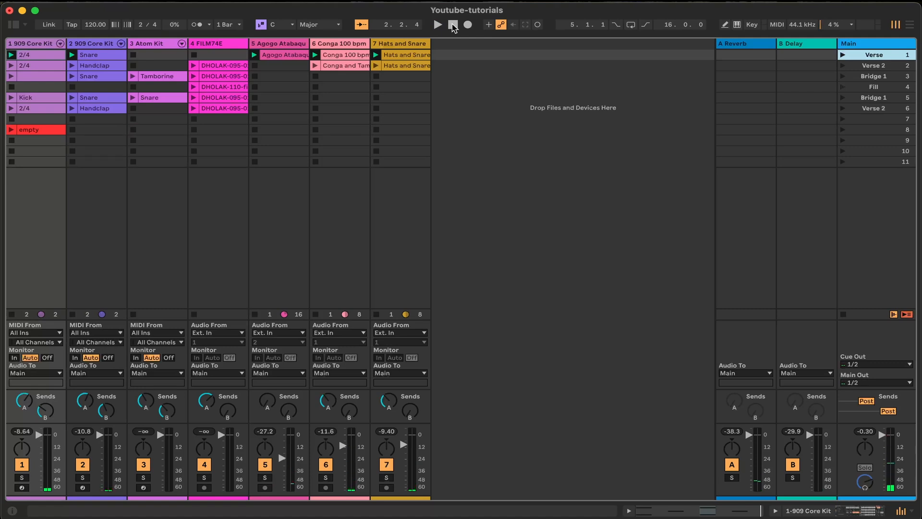
pyautogui.click(453, 25)
pyautogui.click(558, 178)
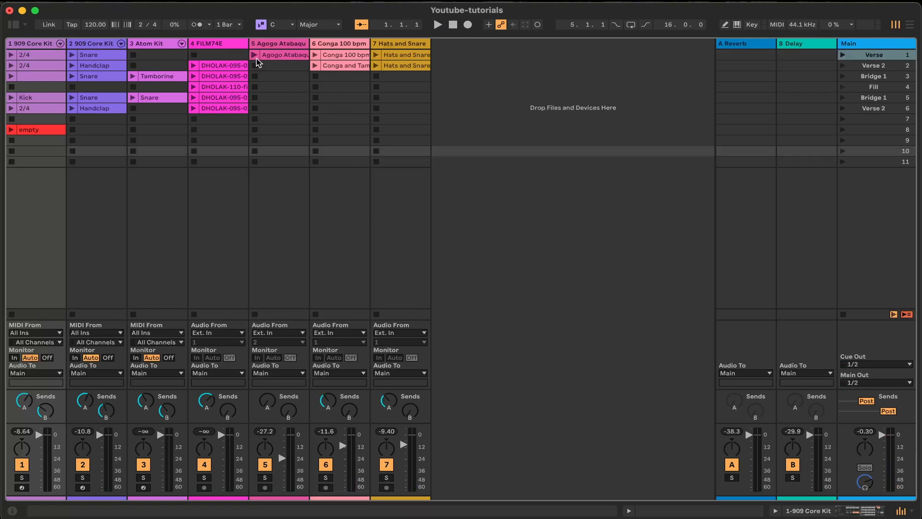
# - Play and stop the scene 1 Agogo Atabaques clip, then do the same with the scene 1 Conga 100 bpm clip
pyautogui.click(254, 55)
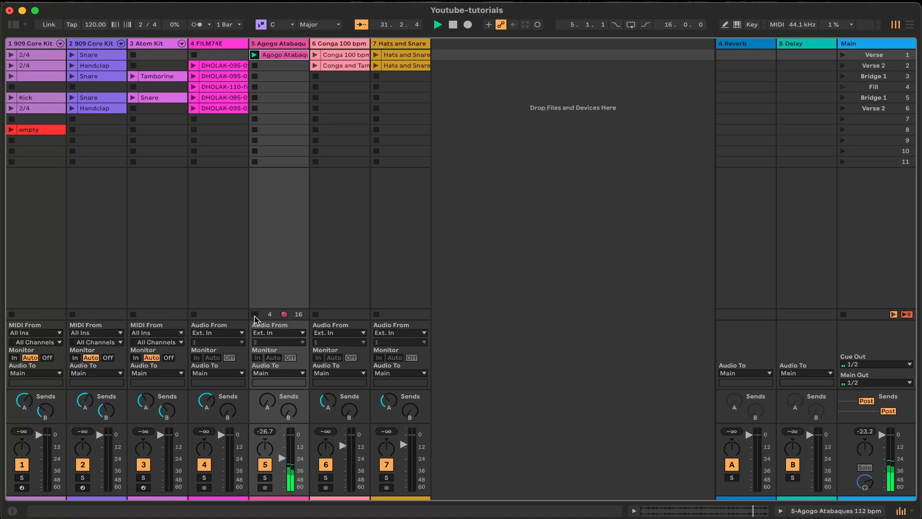
pyautogui.click(255, 316)
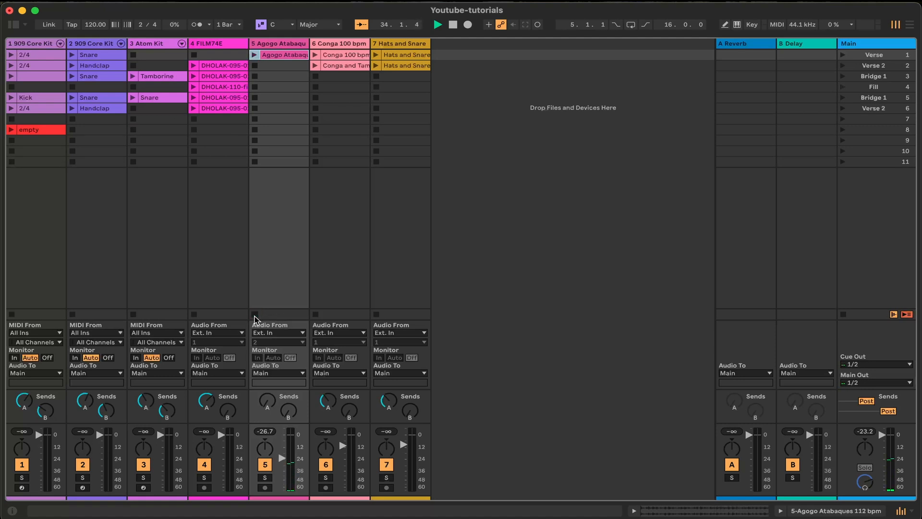
pyautogui.click(316, 56)
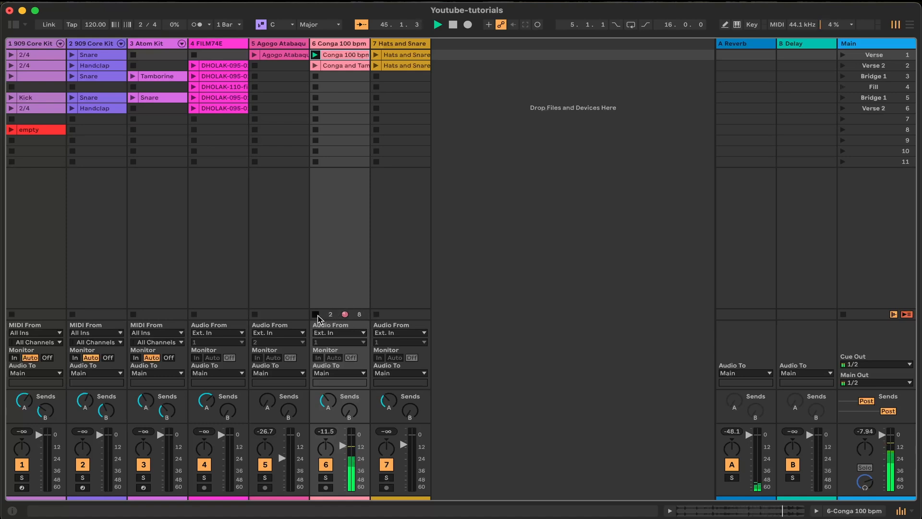
pyautogui.click(316, 315)
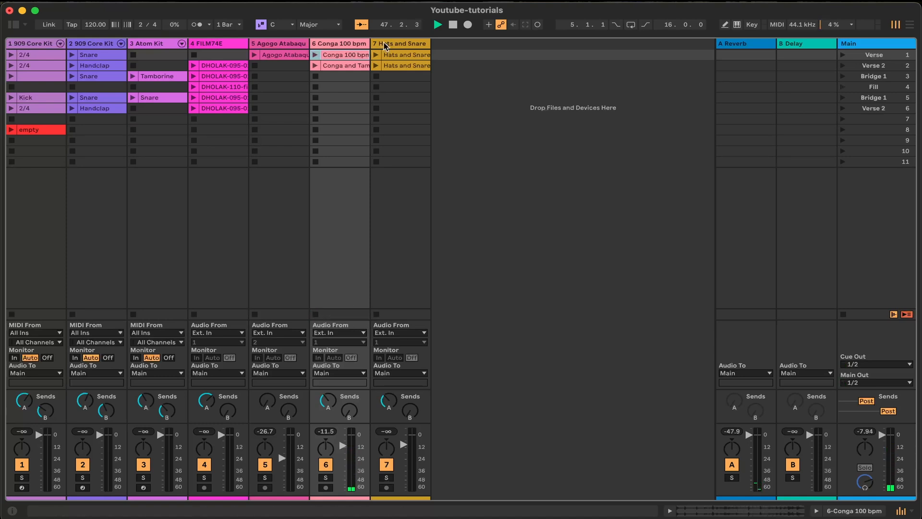
# - Launch the Verse scene, switch to the Verse 2 scene, and stop all clips
pyautogui.click(841, 57)
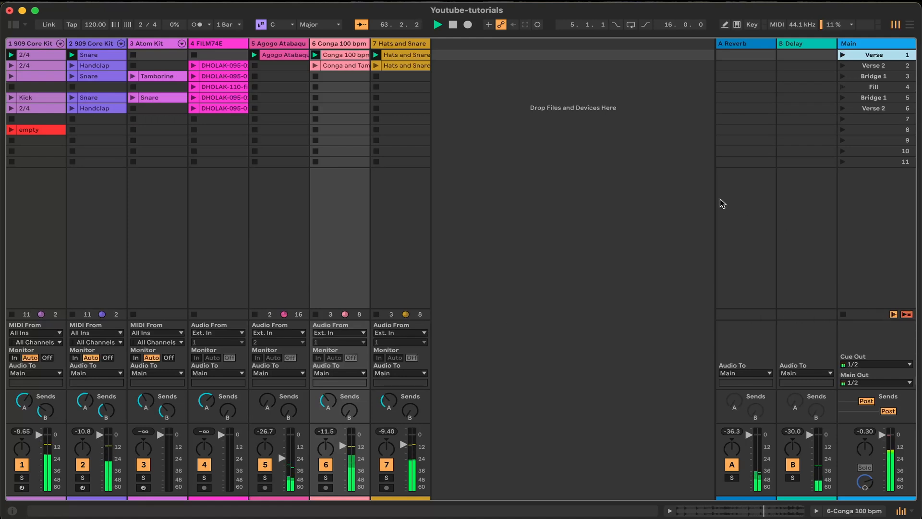
pyautogui.click(842, 65)
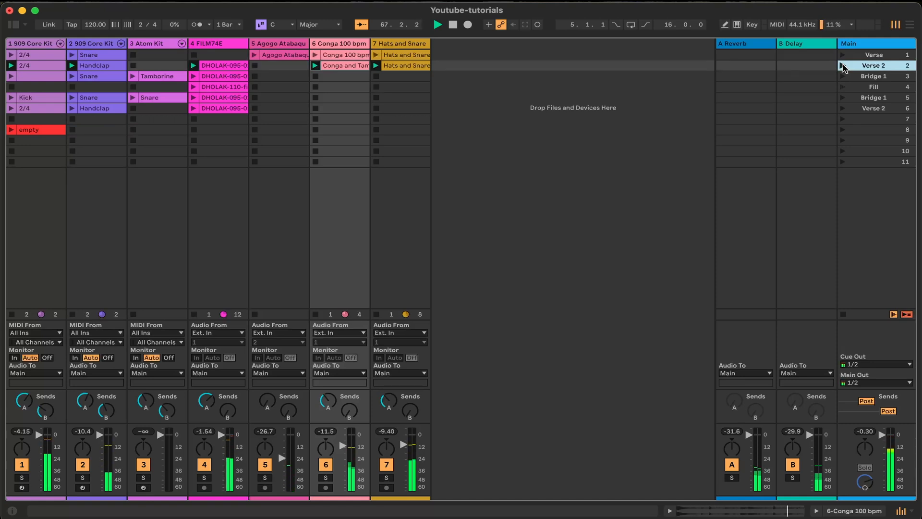
pyautogui.click(843, 314)
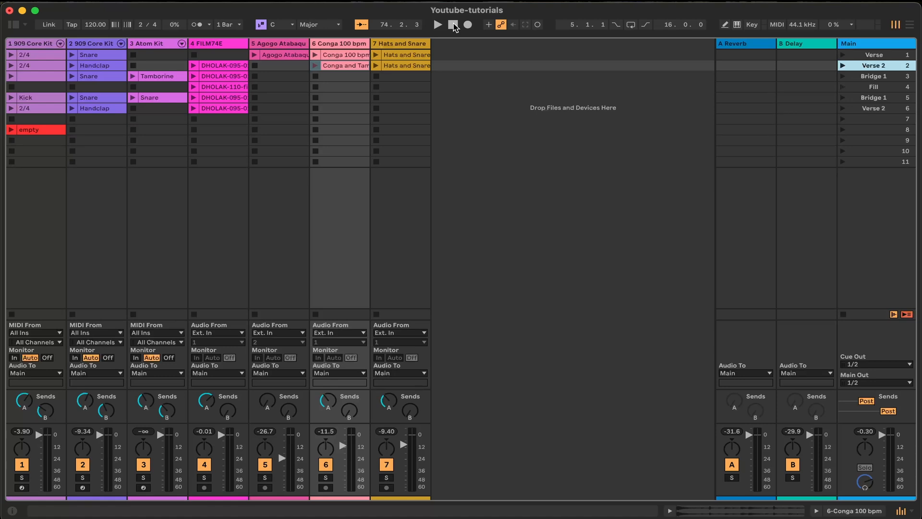
# - Set the global launch quantization to 4 Bars, try playback with it, and return the transport to the start
pyautogui.click(240, 25)
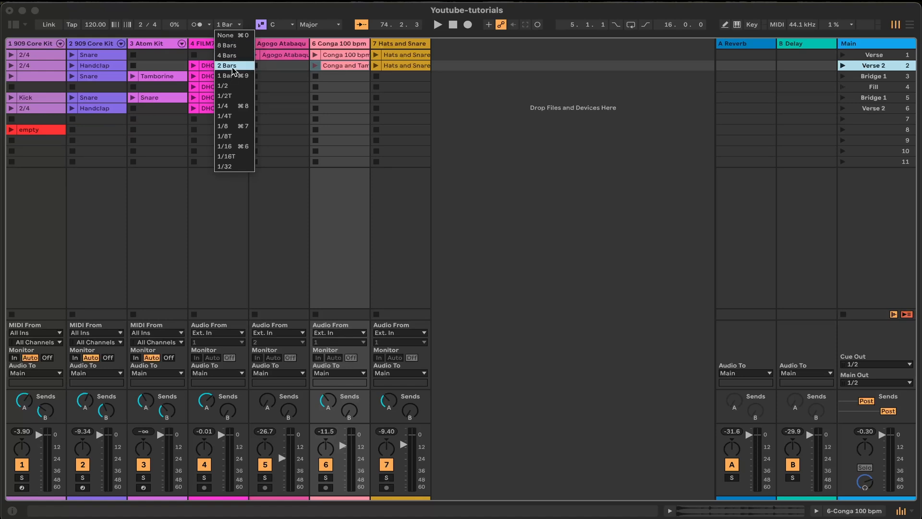
pyautogui.click(226, 55)
pyautogui.press('space')
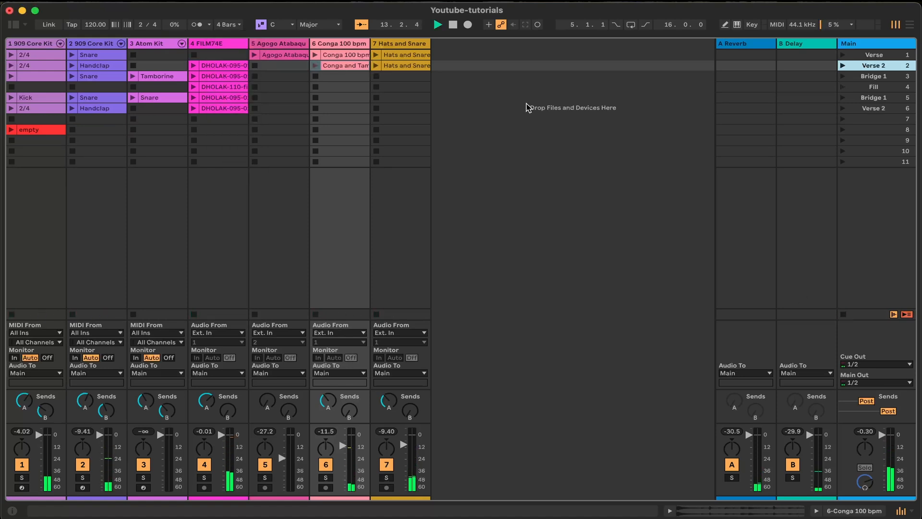
pyautogui.click(454, 25)
pyautogui.click(453, 25)
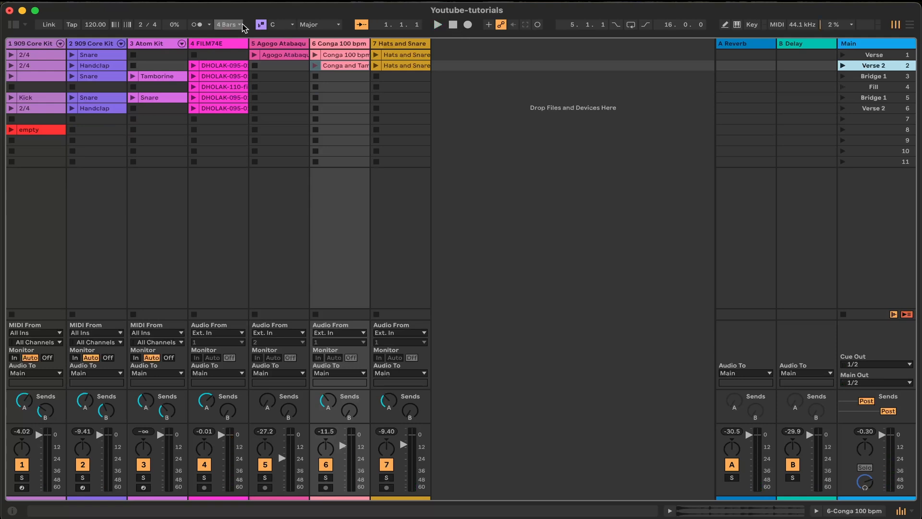
# - Set the global launch quantization back to 1 Bar
pyautogui.click(229, 25)
pyautogui.click(238, 76)
pyautogui.click(595, 291)
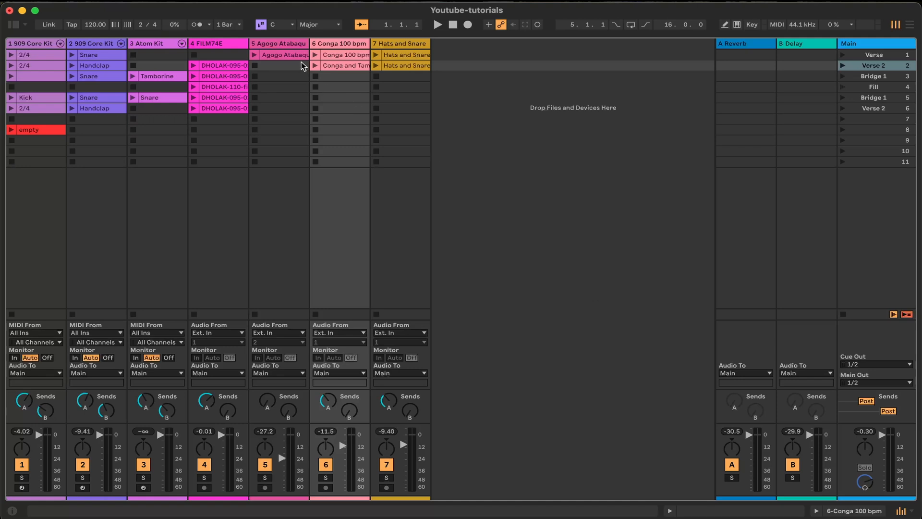
# - Launch the scene 1 Hats and Snare clip, followed by the full Verse and Verse 2 scenes
pyautogui.click(377, 56)
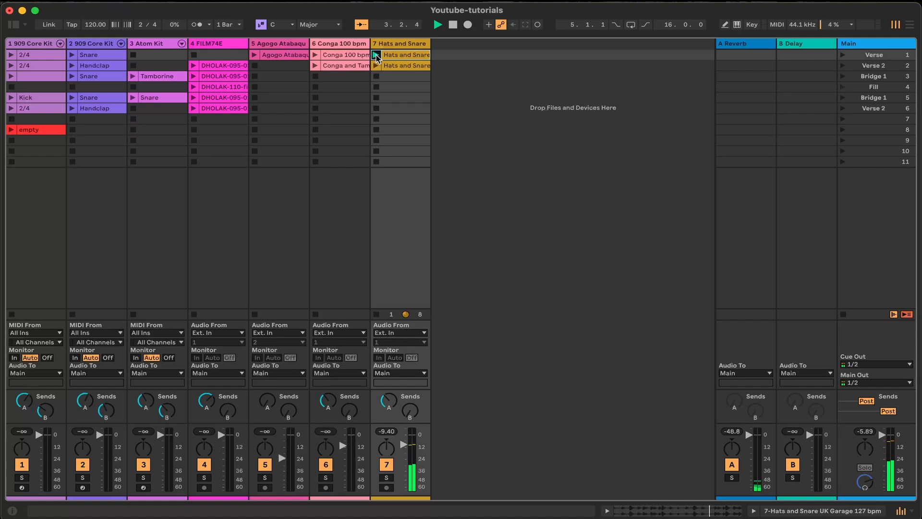
pyautogui.click(843, 56)
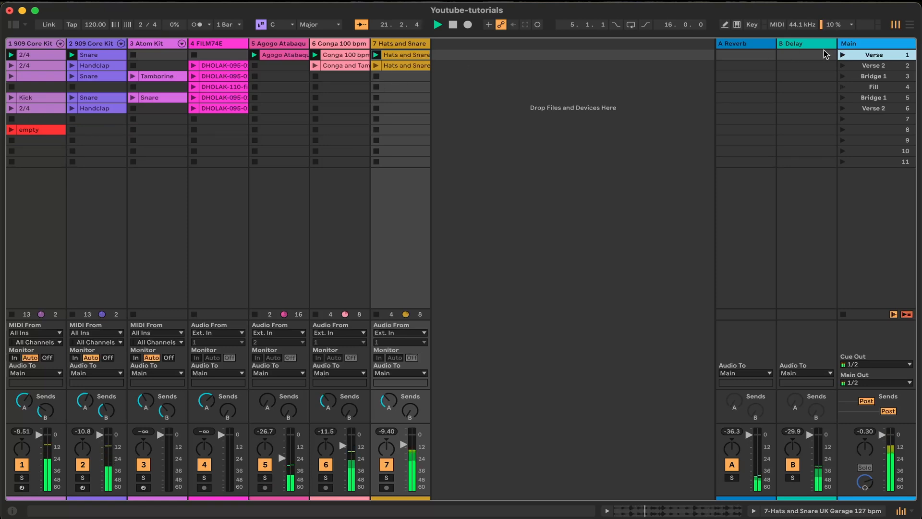
pyautogui.click(844, 66)
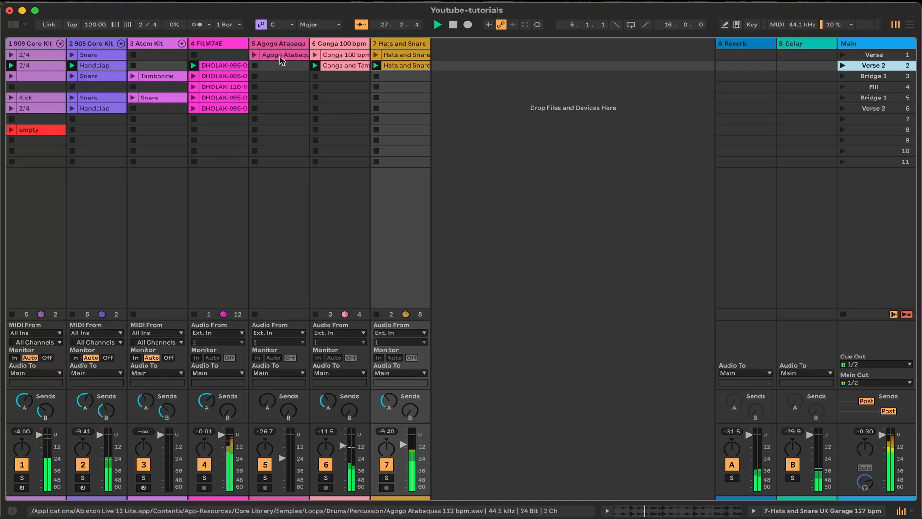
# - Stop all playing clips and relaunch the Verse scene
pyautogui.click(843, 314)
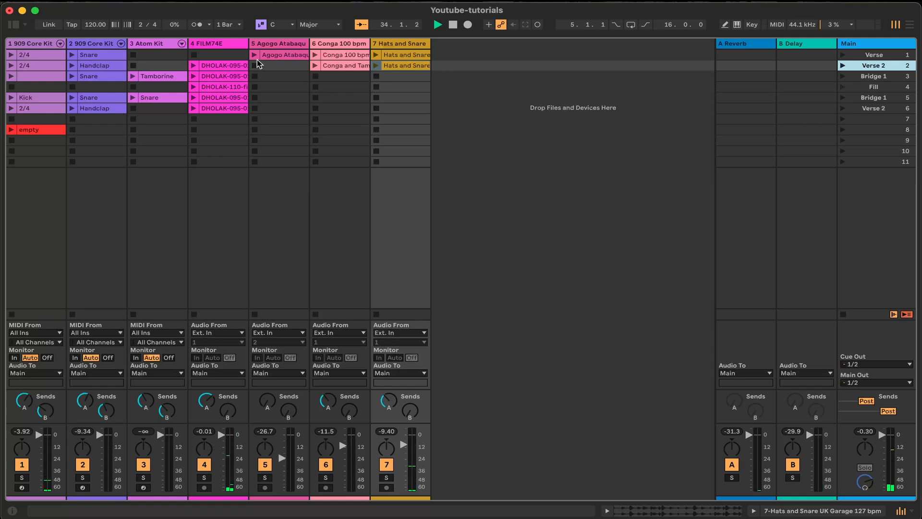
pyautogui.click(843, 55)
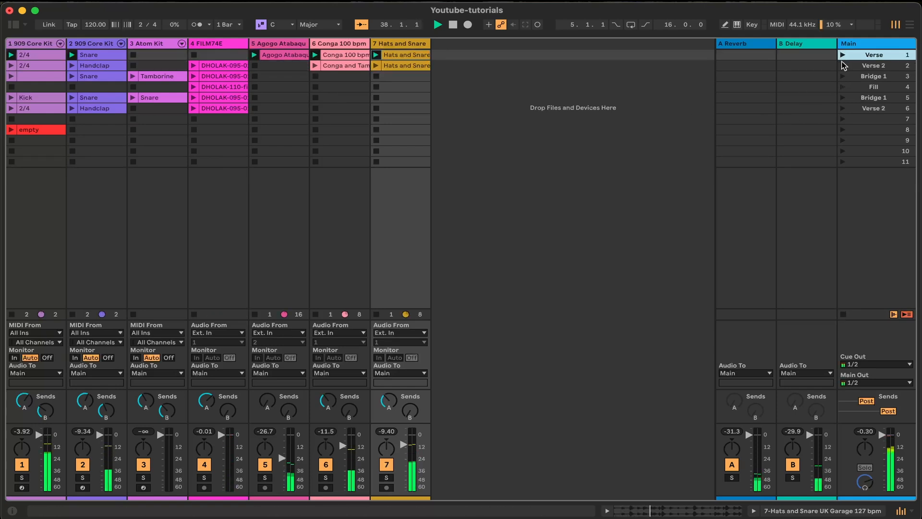
# - Launch the Verse 2 scene in row 2, relaunch it, and stop all playing clips
pyautogui.click(843, 65)
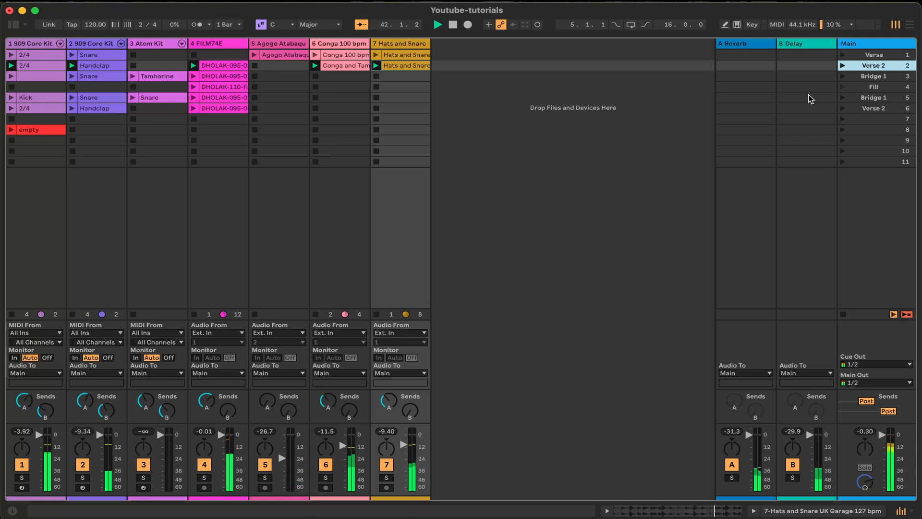
pyautogui.click(843, 66)
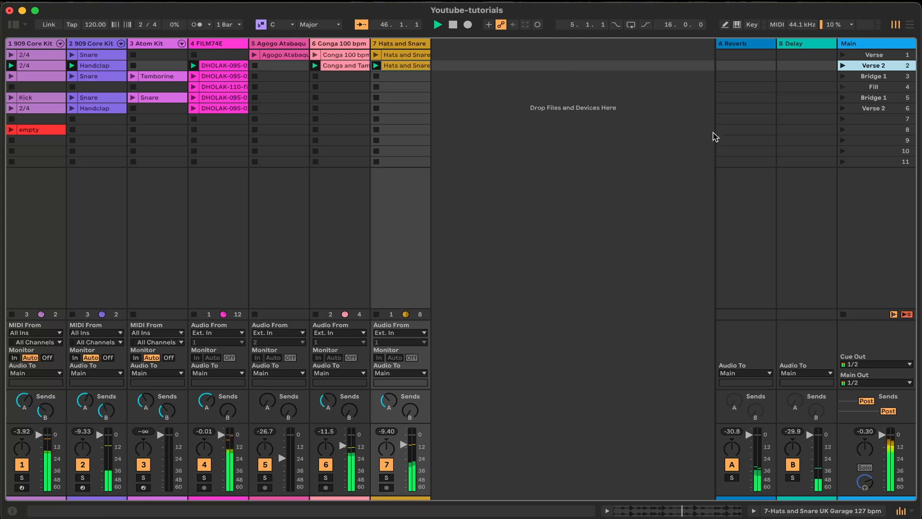
pyautogui.click(846, 321)
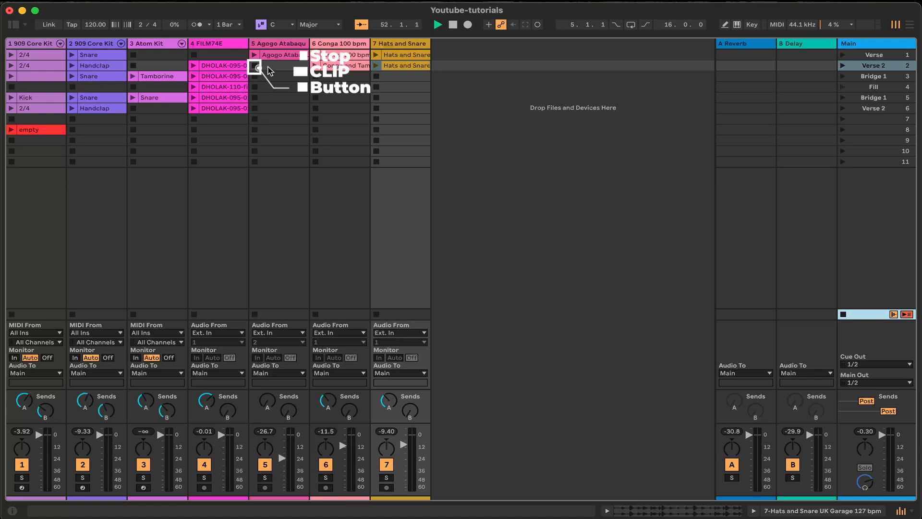
# - Remove the stop button from the Agogo track's scene 2 slot and test it by playing Verse into Verse 2, ending with all clips stopped
pyautogui.rightClick(269, 70)
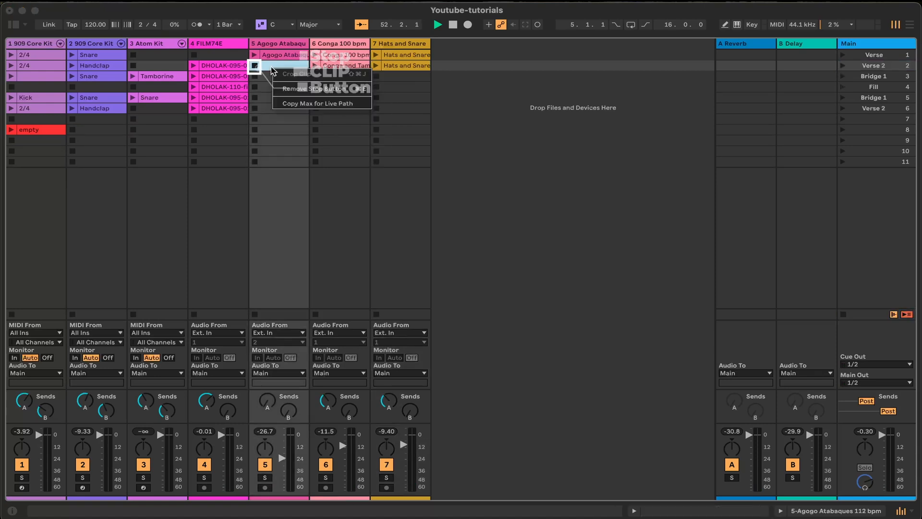
pyautogui.click(294, 90)
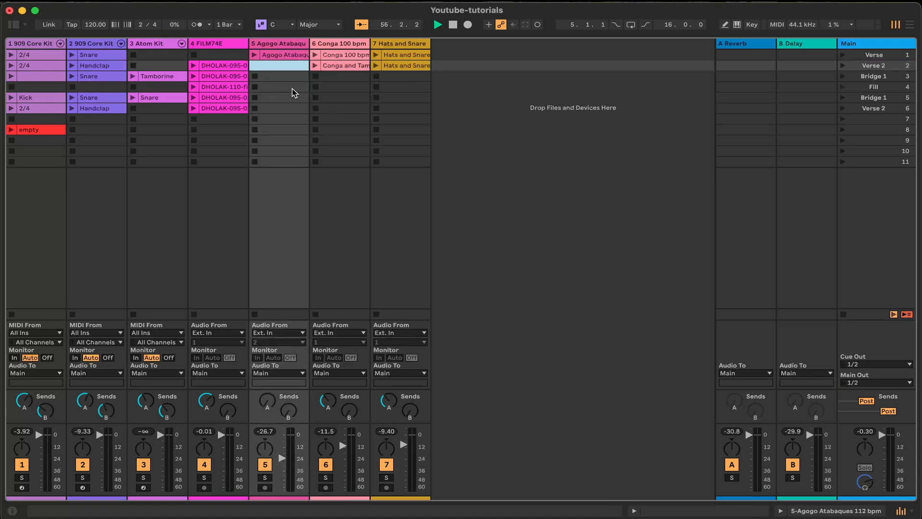
pyautogui.click(842, 56)
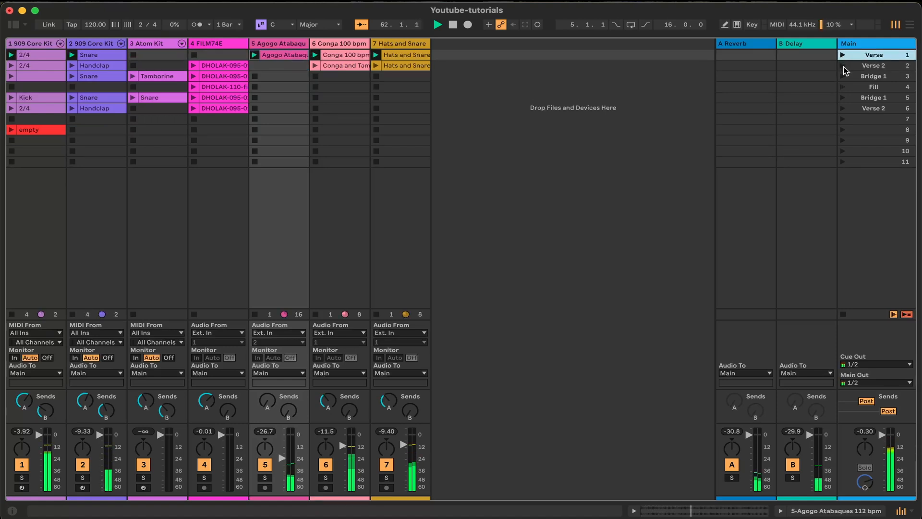
pyautogui.click(843, 65)
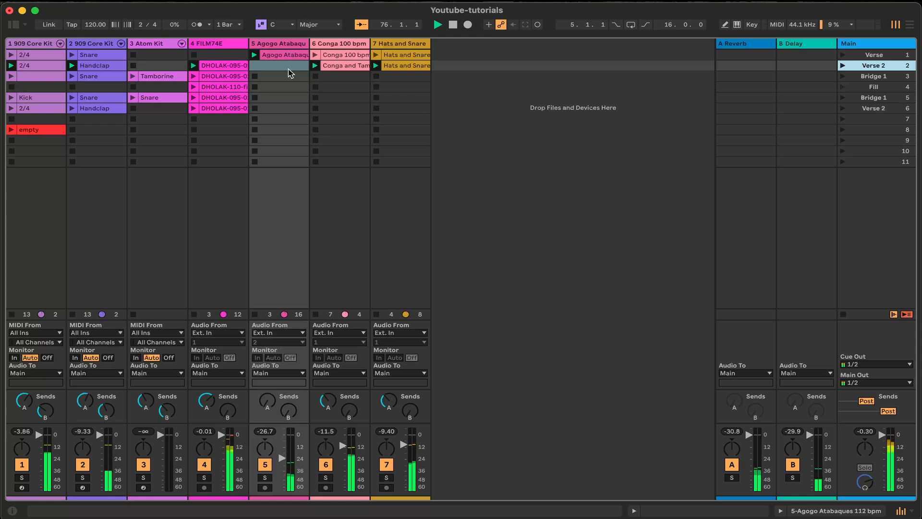
pyautogui.click(843, 315)
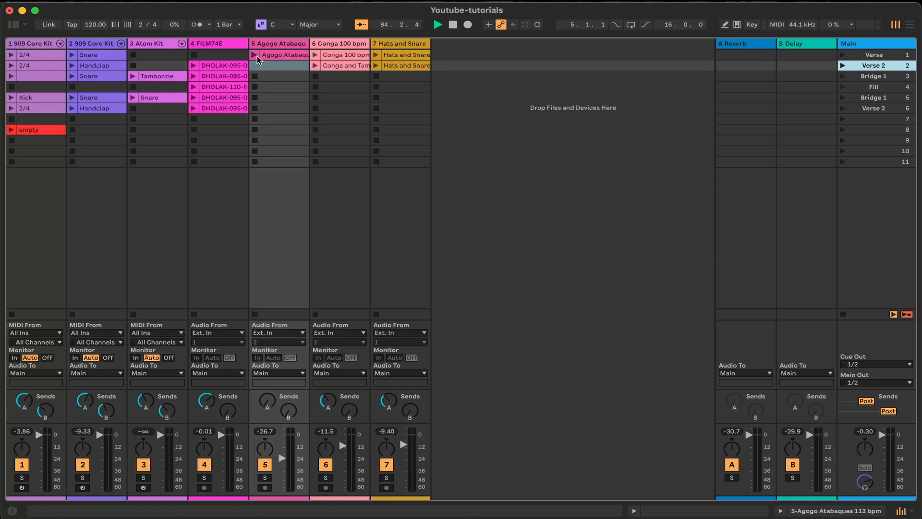
# - Remove the stop button from the Agogo track's scene 3 slot and launch scenes 1 through 5 in order
pyautogui.rightClick(273, 77)
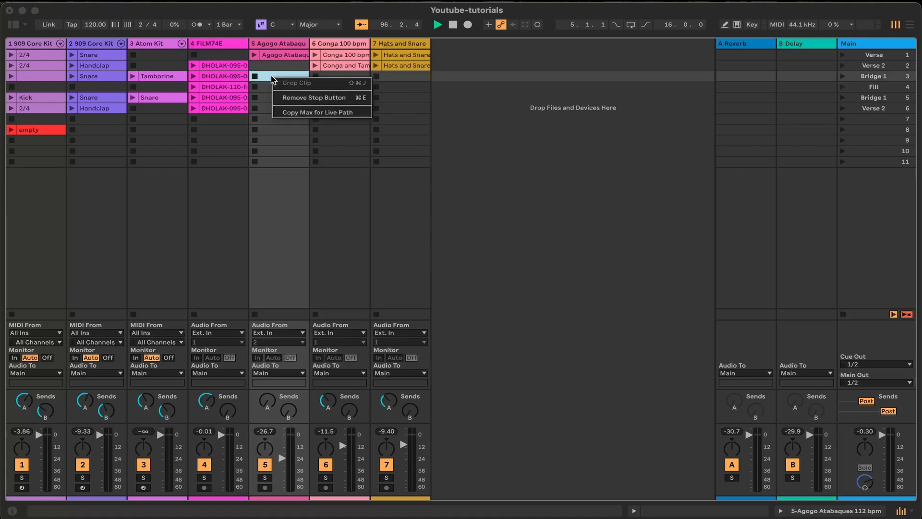
pyautogui.click(285, 98)
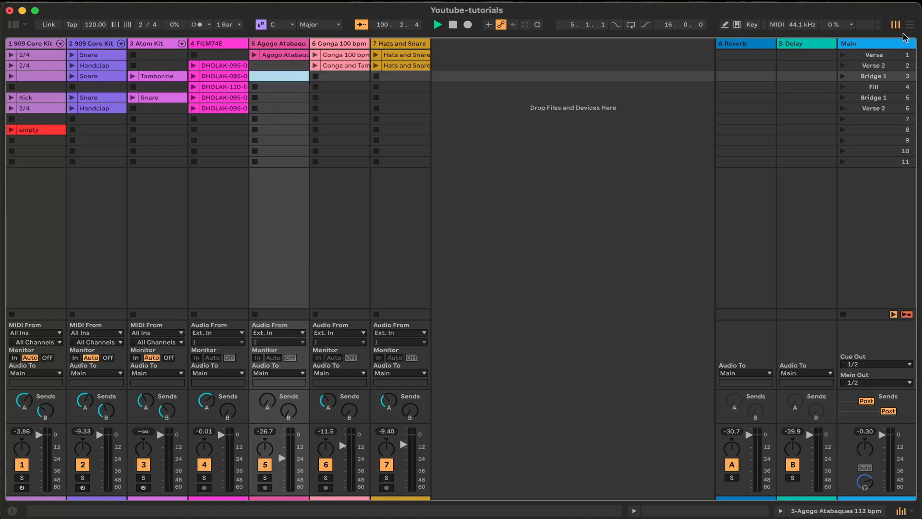
pyautogui.click(843, 55)
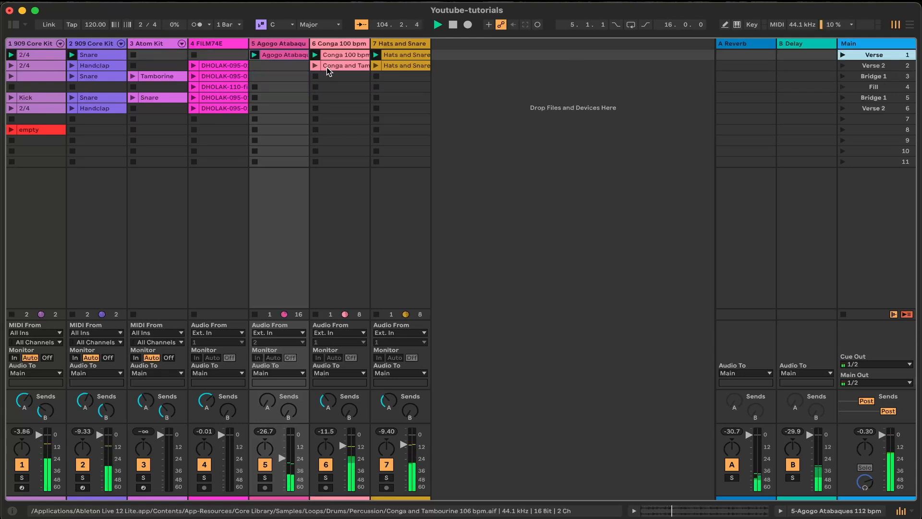
pyautogui.click(842, 67)
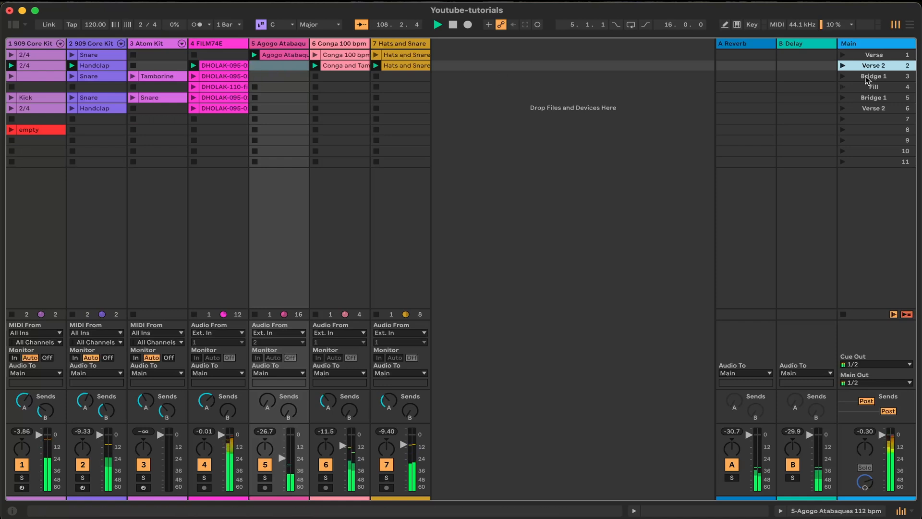
pyautogui.click(843, 76)
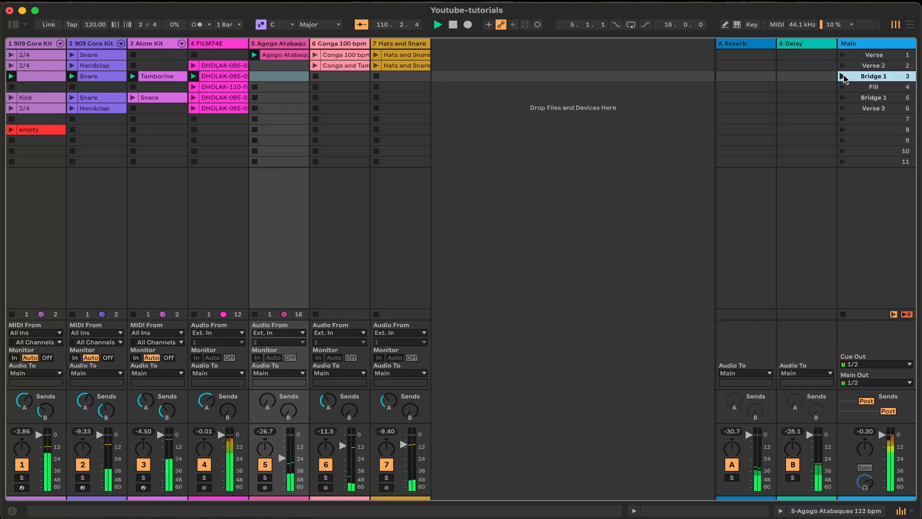
pyautogui.click(844, 87)
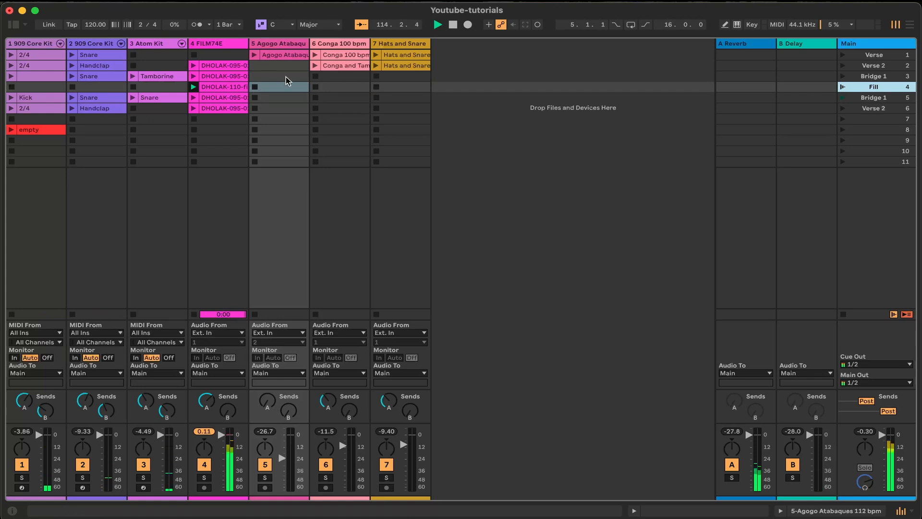
pyautogui.click(856, 99)
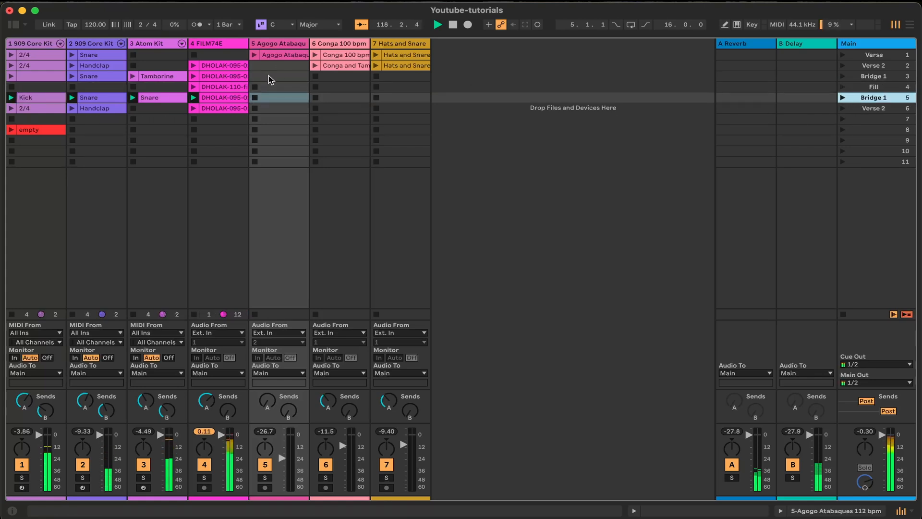
# - Copy the Agogo Atabaques clip from scene 1 into the scene 5 slot of the same track and relaunch scene 5, Bridge 1
pyautogui.rightClick(279, 59)
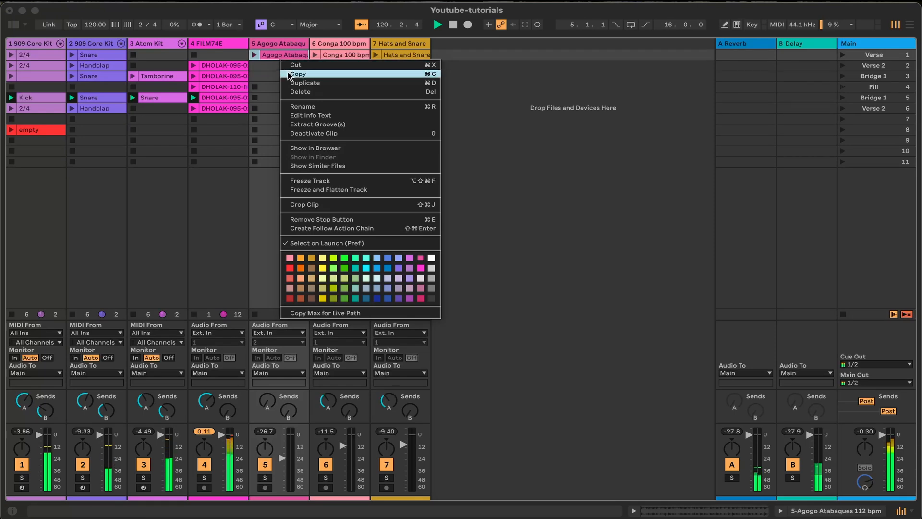
pyautogui.click(294, 74)
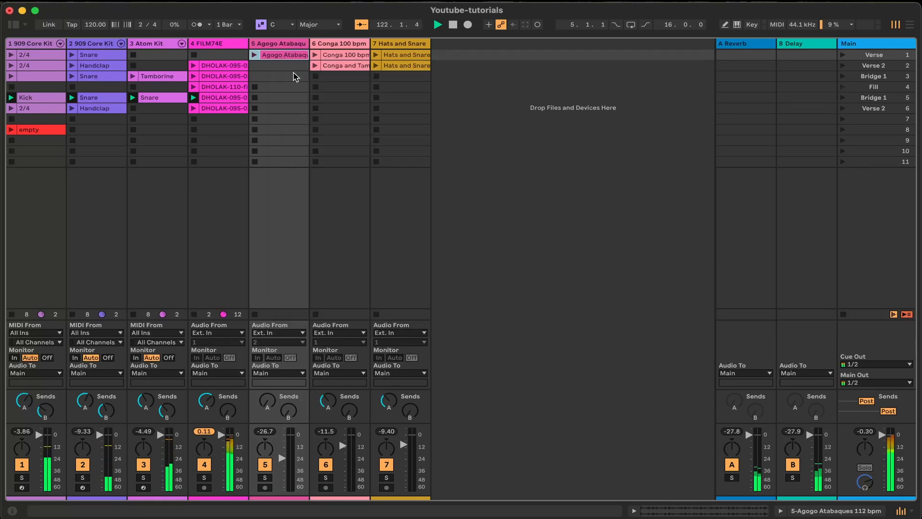
pyautogui.rightClick(272, 100)
pyautogui.click(278, 105)
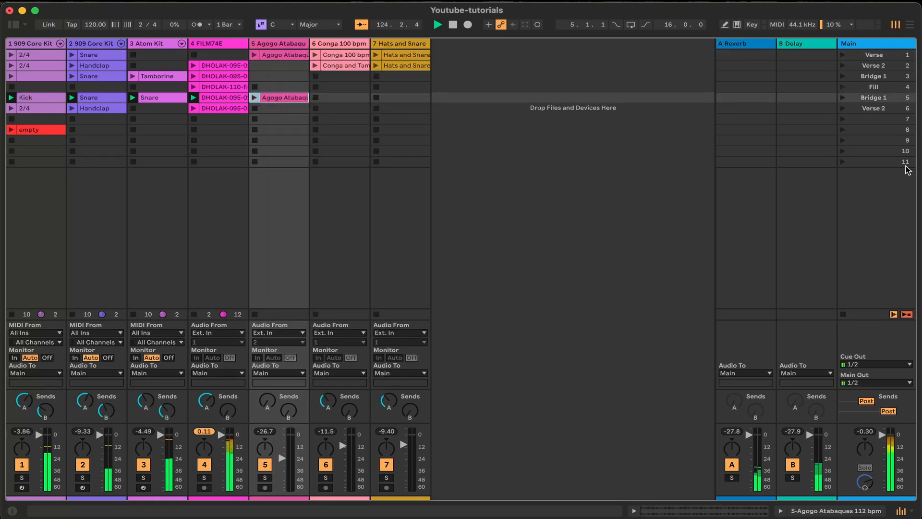
pyautogui.click(843, 98)
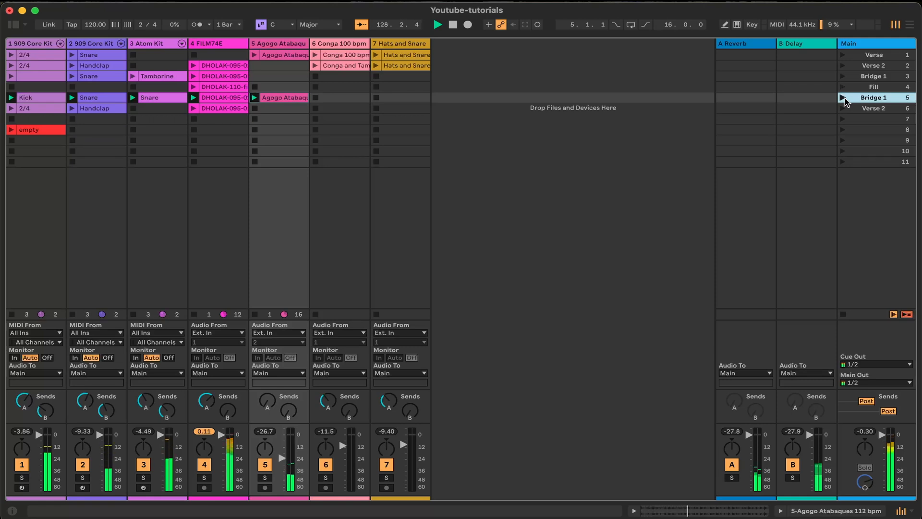
# - Remove the stop button from the Agogo track's scene 6 slot and test it by launching scene 6, ending with all clips stopped
pyautogui.rightClick(277, 113)
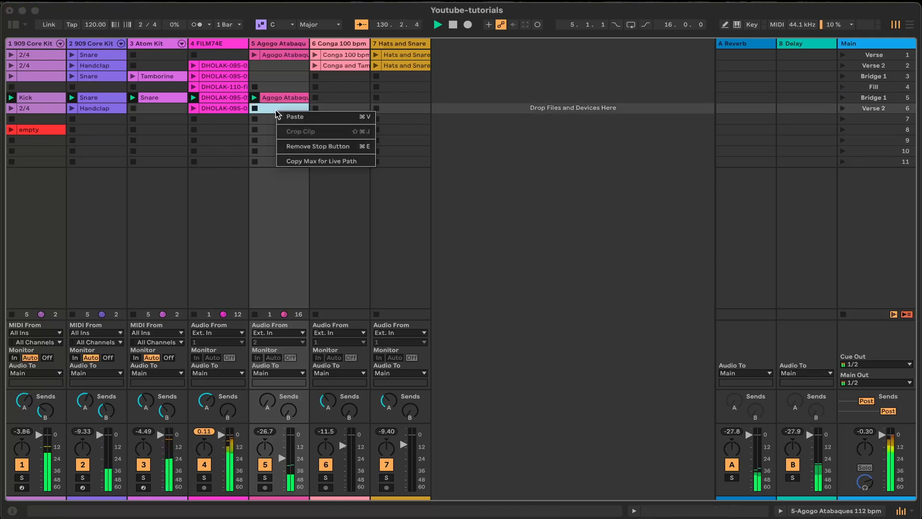
pyautogui.click(292, 145)
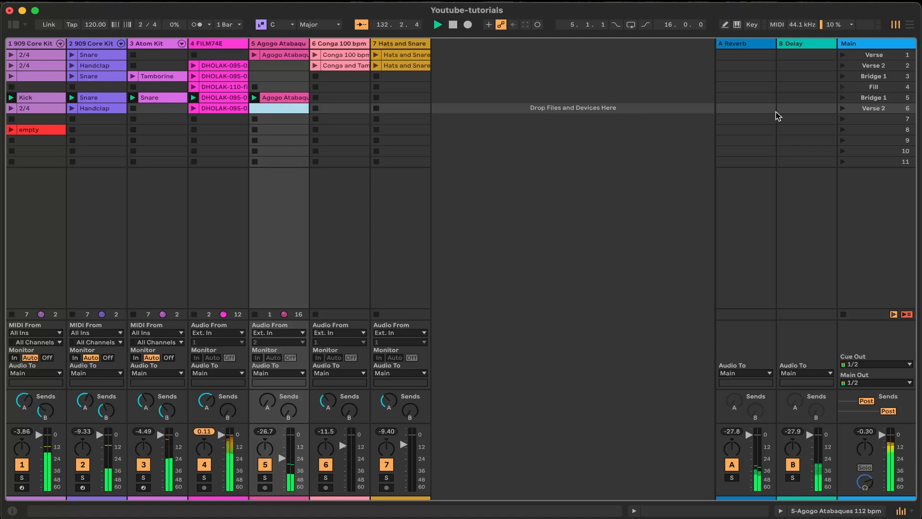
pyautogui.click(843, 108)
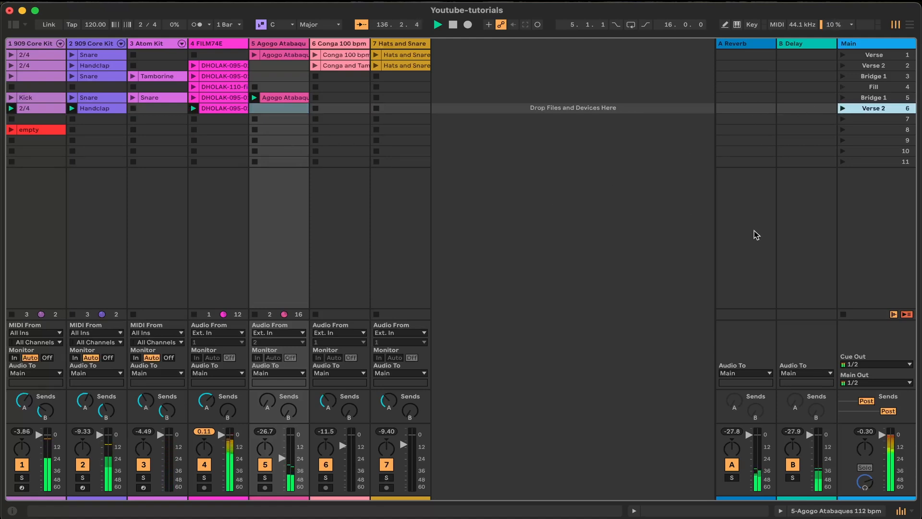
pyautogui.click(844, 315)
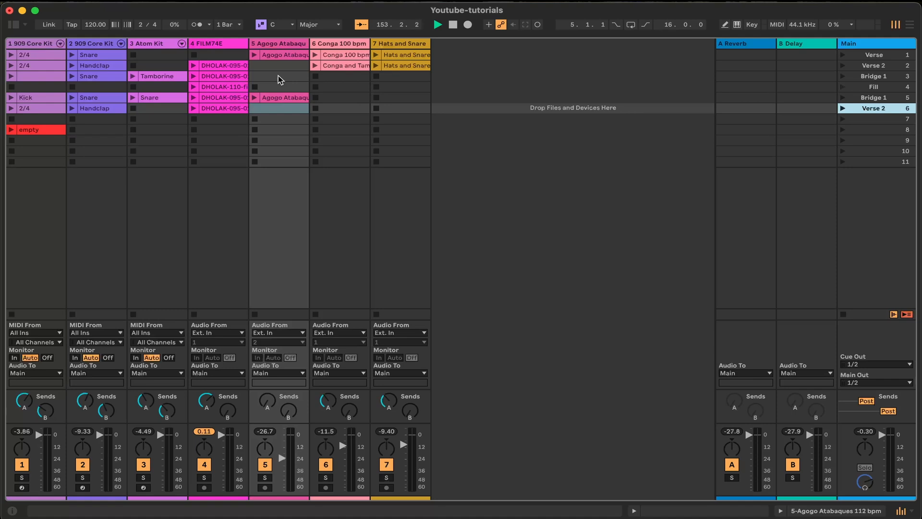
# - Stop the transport and show the detail view of the Agogo Atabaques clip in scene 1
pyautogui.click(452, 27)
pyautogui.hotkey('shift', 'Tab')
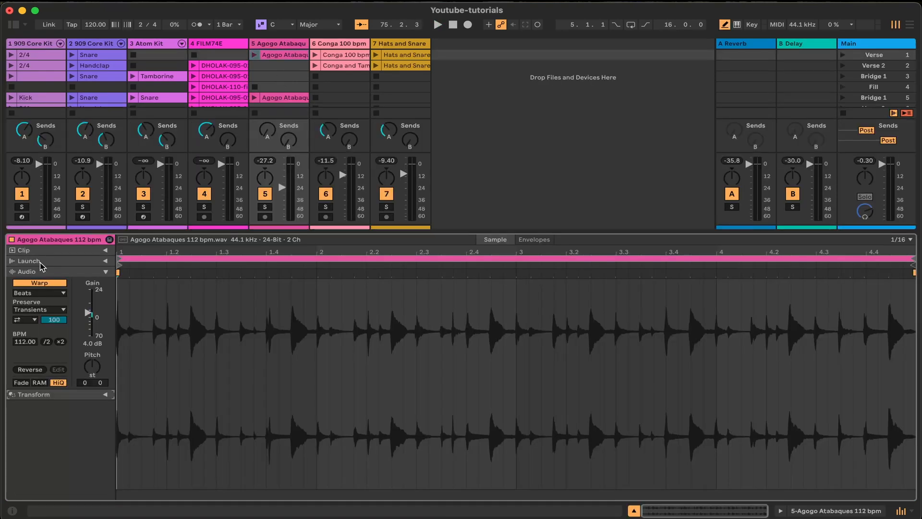